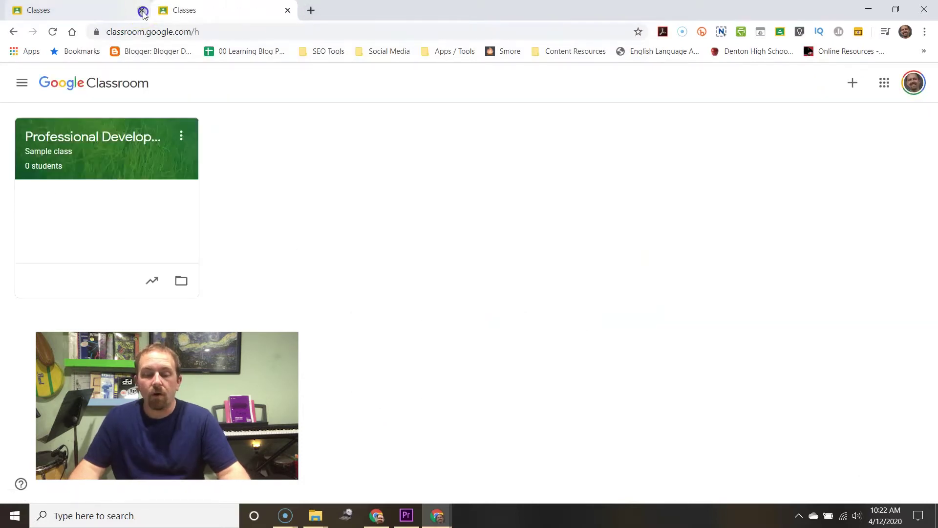
# Close the duplicate Classes browser tab and bookmark the Google Classroom home page
pyautogui.click(142, 10)
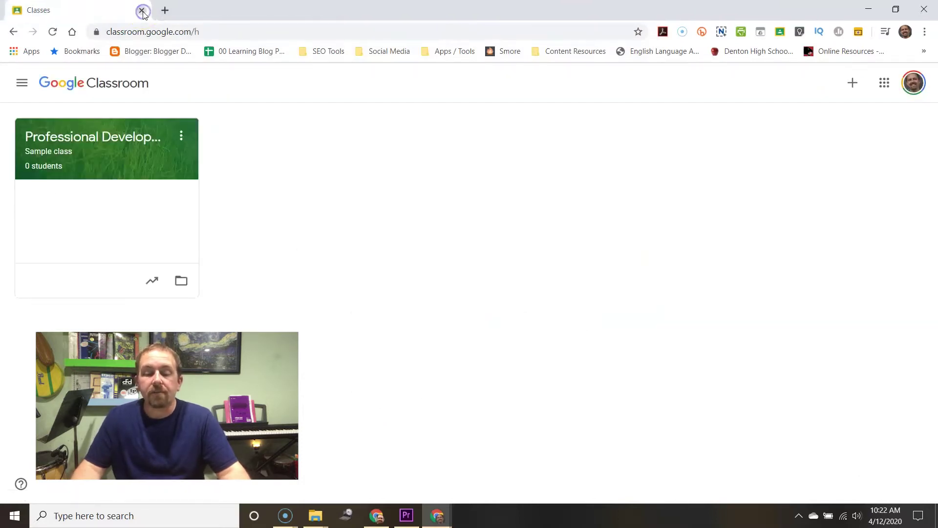
pyautogui.click(638, 32)
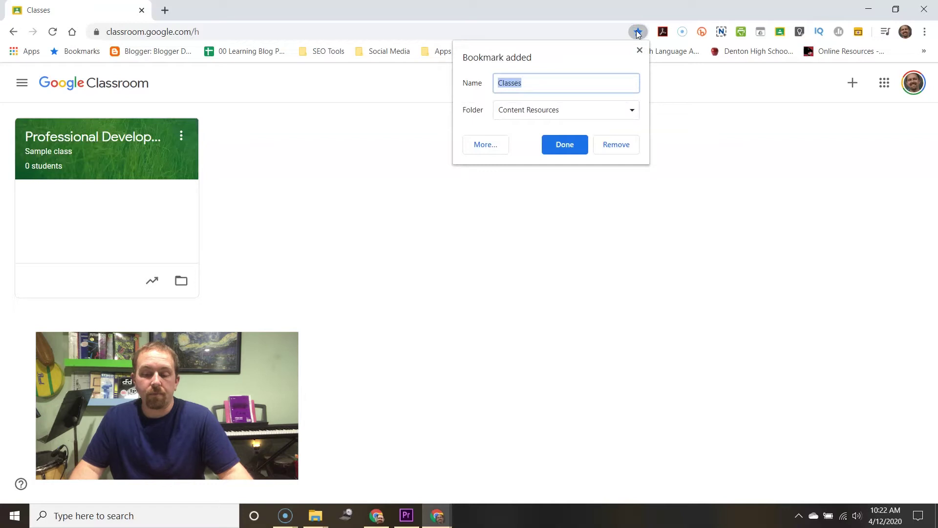
pyautogui.click(776, 158)
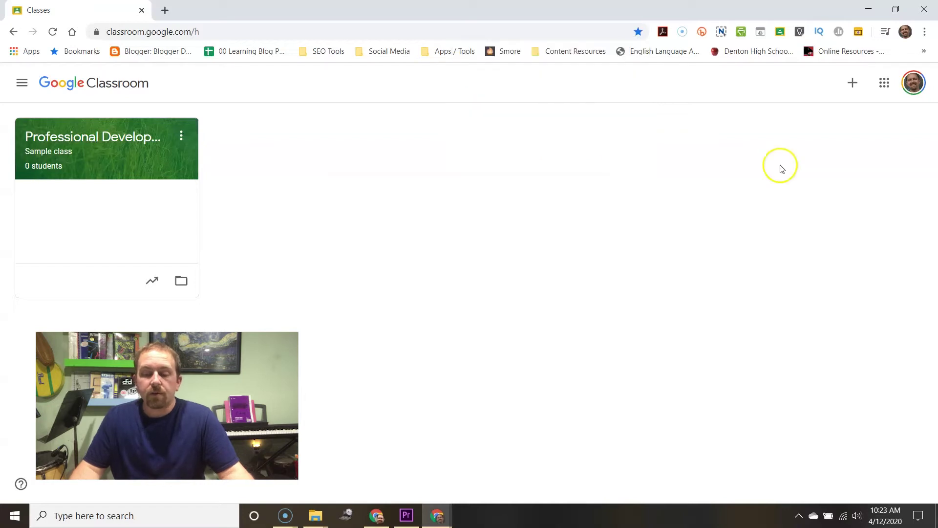
# Begin creating a new class and accept the notice about not using Classroom at a school with students
pyautogui.click(856, 86)
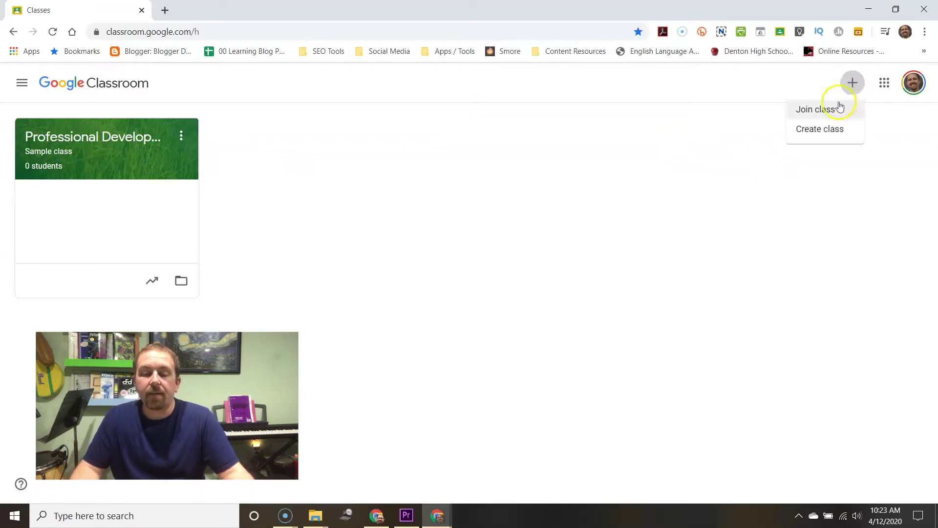
pyautogui.click(821, 130)
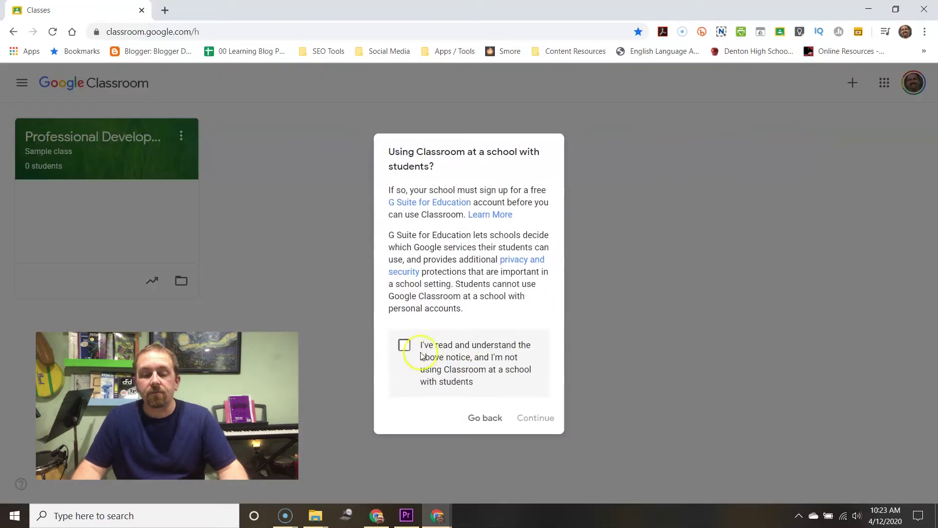
pyautogui.click(403, 347)
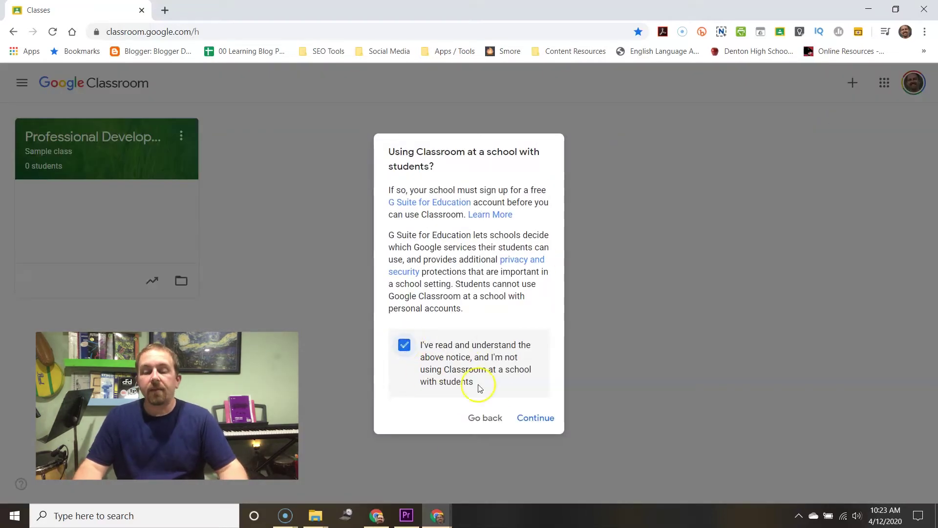
pyautogui.click(536, 417)
# Create the class "Sample Class 2" with section "A Block", subject "History" and room "411"
pyautogui.click(447, 214)
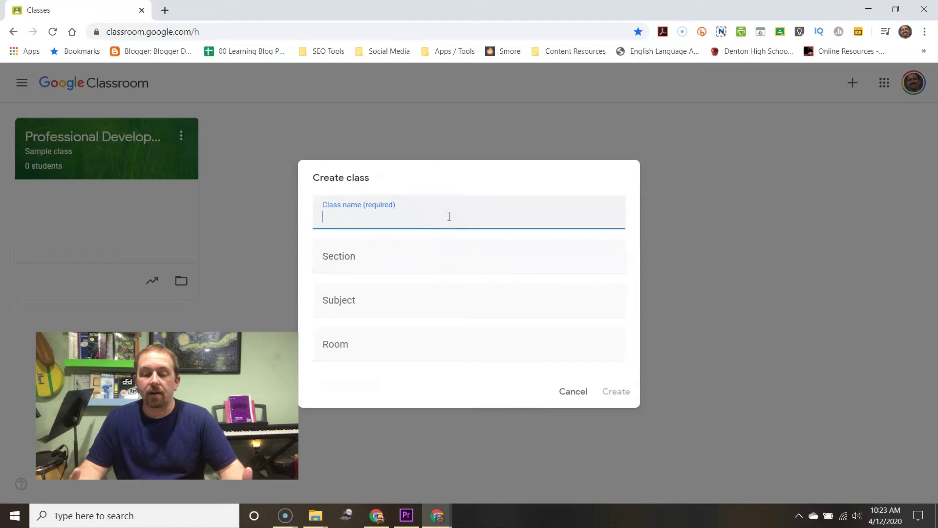
pyautogui.write('Sample Class 2')
pyautogui.click(397, 260)
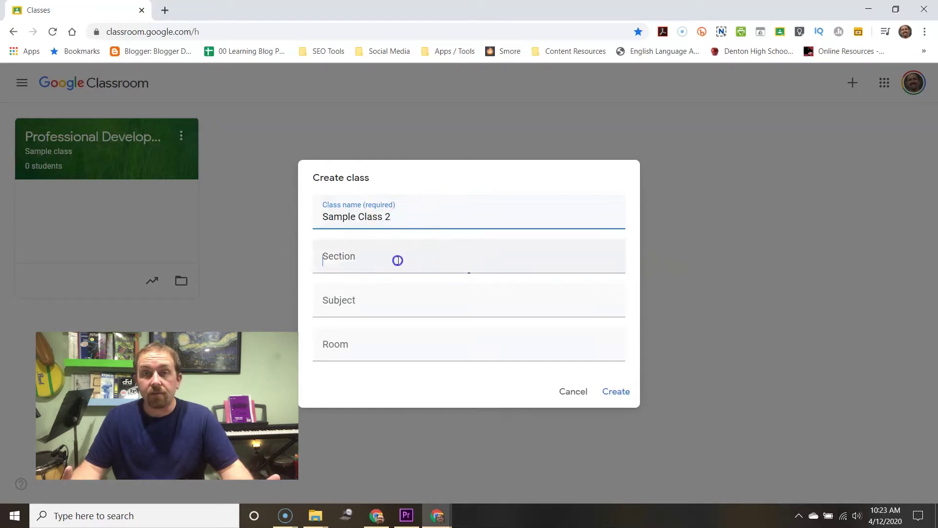
pyautogui.write('1')
pyautogui.click(385, 298)
pyautogui.click(350, 262)
pyautogui.press('BackSpace')
pyautogui.write('A Block')
pyautogui.click(339, 304)
pyautogui.write('History')
pyautogui.click(335, 350)
pyautogui.write('411')
pyautogui.click(616, 393)
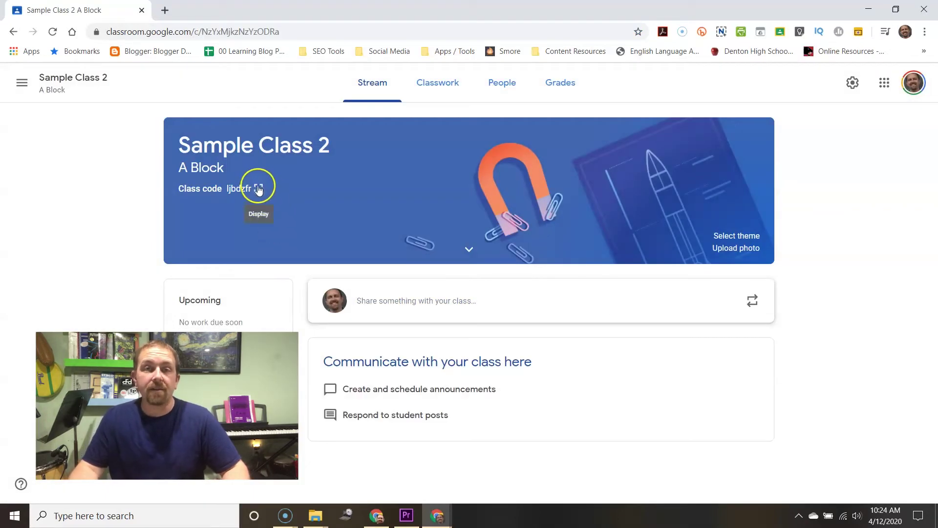
# Display the class code enlarged, highlight it and close the display
pyautogui.click(259, 189)
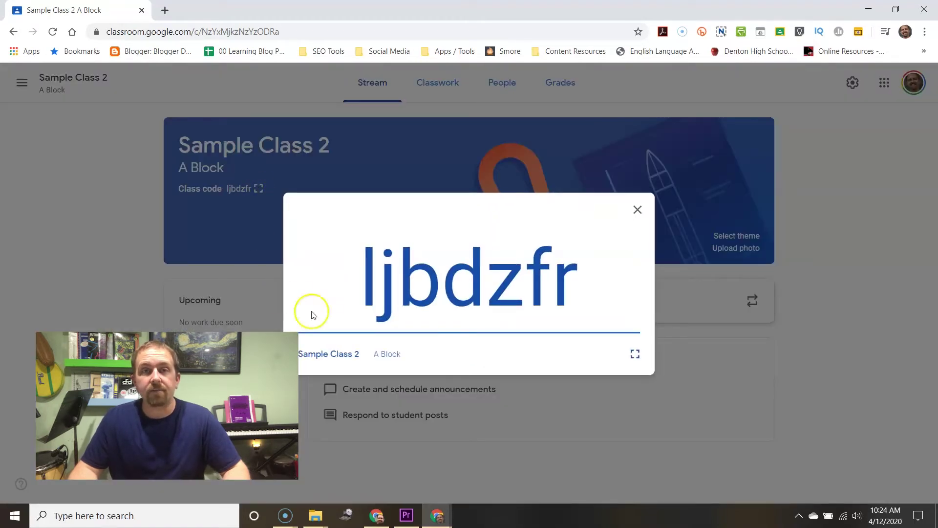
pyautogui.doubleClick(486, 281)
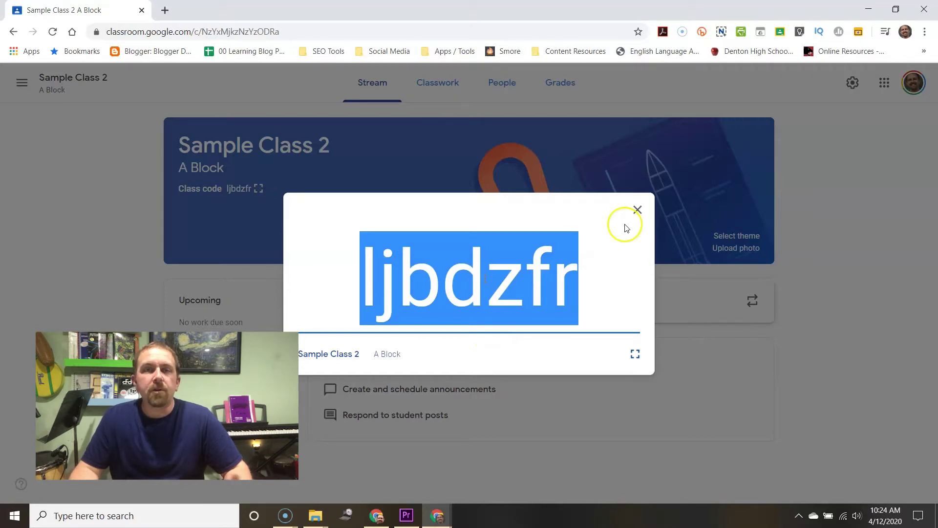
pyautogui.click(637, 209)
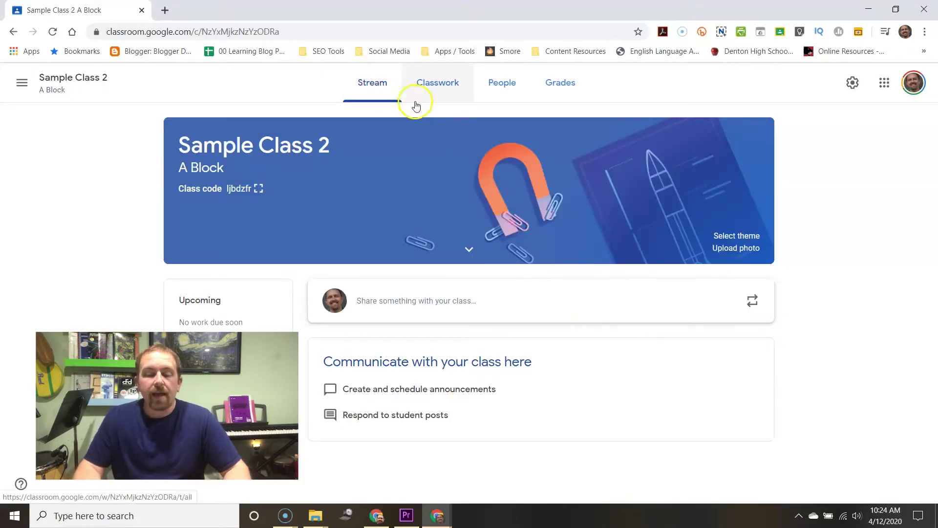
# Look over the class's Classwork and People pages, including the forms for inviting students and teachers, without inviting anyone
pyautogui.click(436, 88)
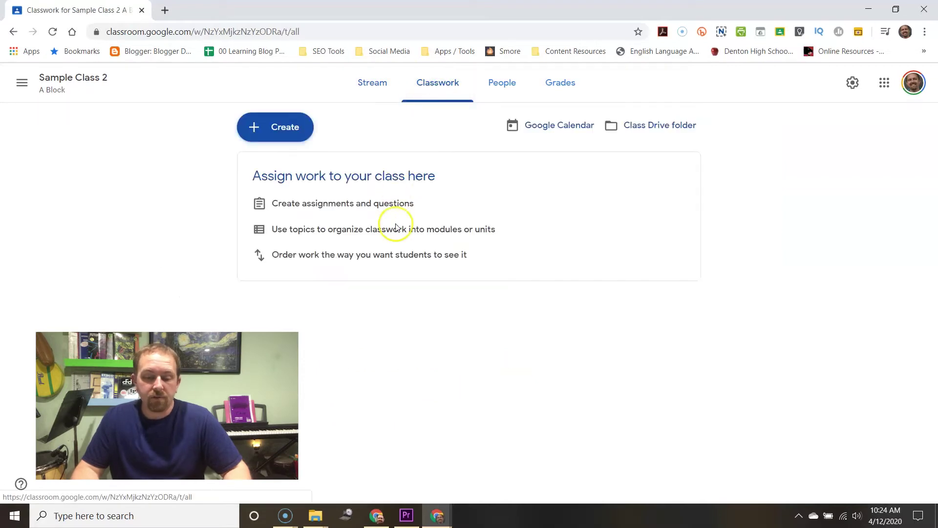
pyautogui.click(507, 89)
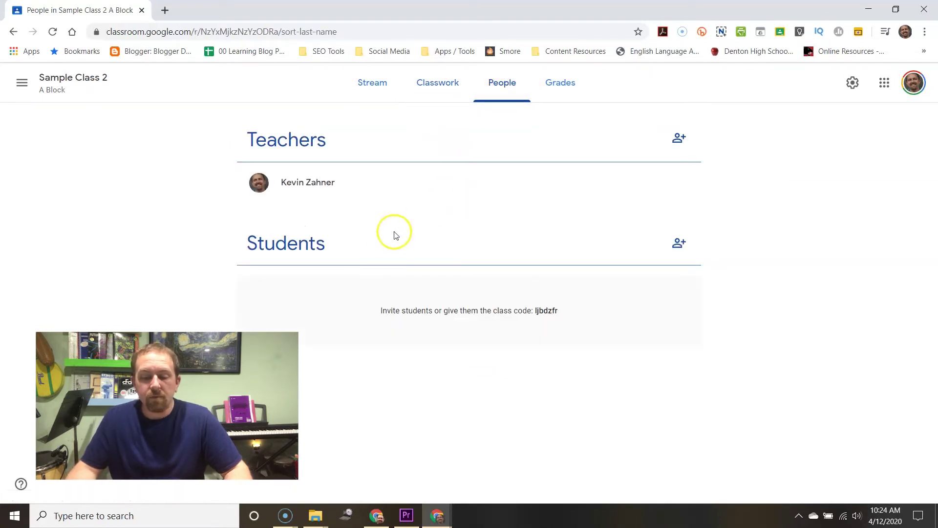
pyautogui.click(680, 246)
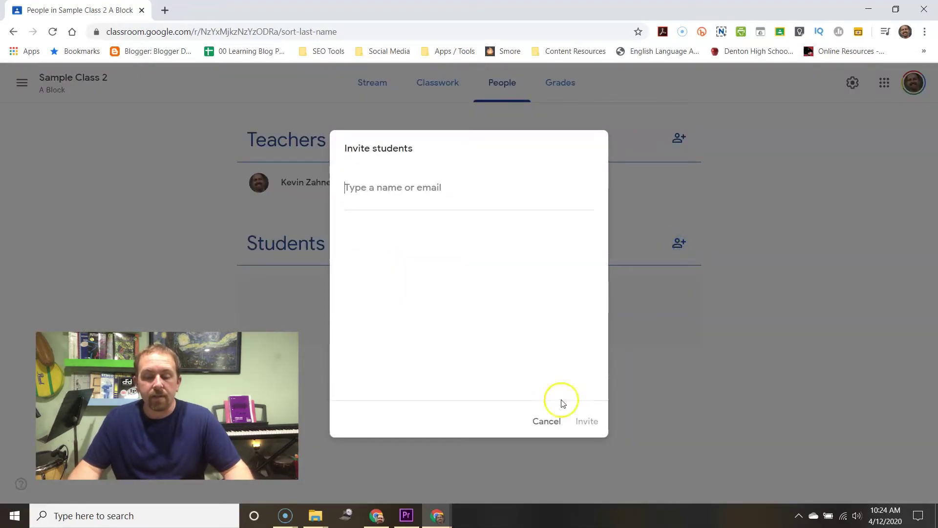
pyautogui.click(545, 426)
pyautogui.click(678, 135)
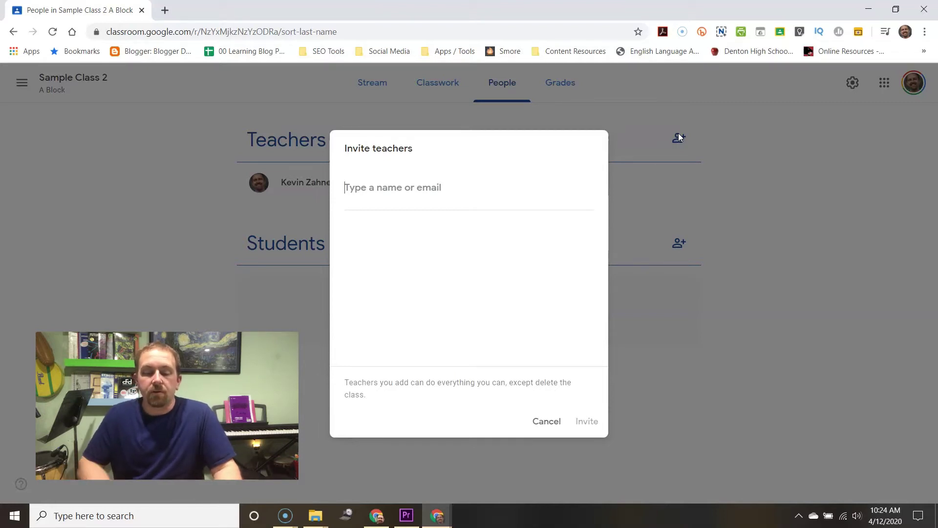
pyautogui.click(542, 428)
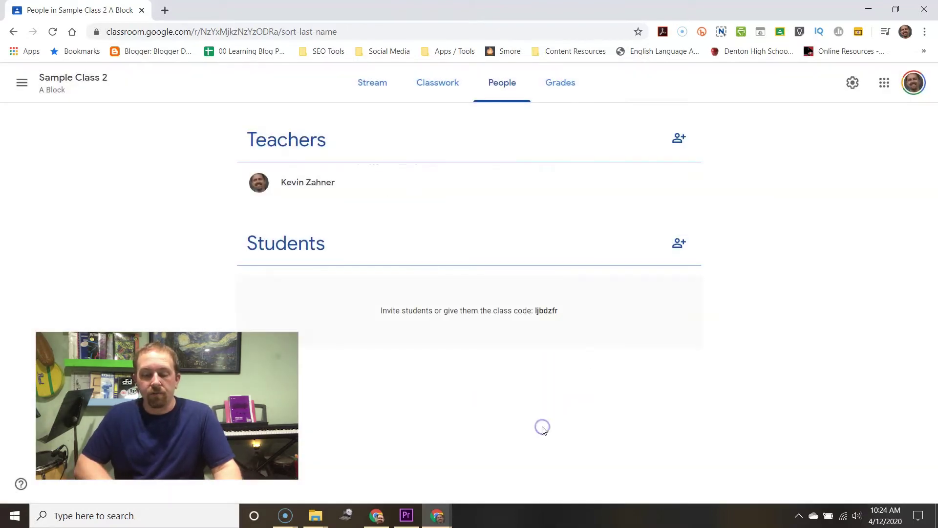
# View the class's Grades page and open the options for creating new classwork
pyautogui.click(559, 88)
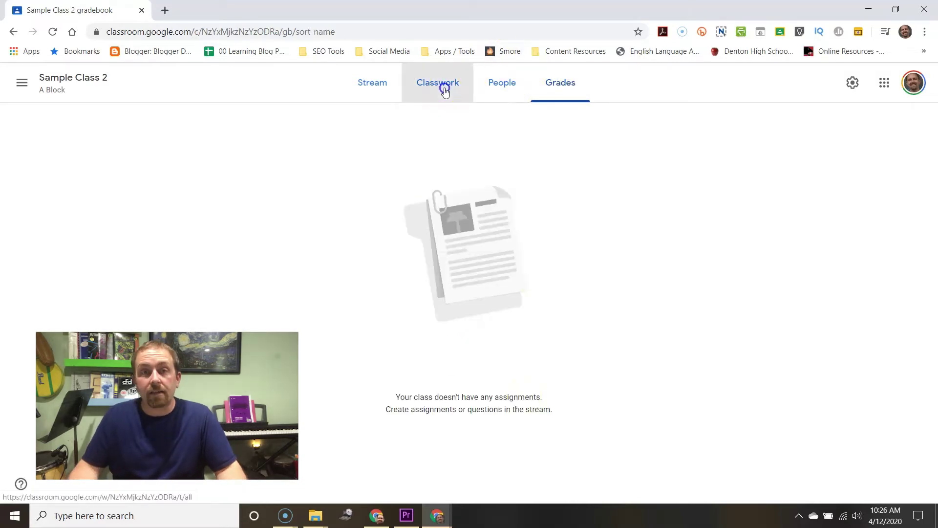
pyautogui.click(444, 89)
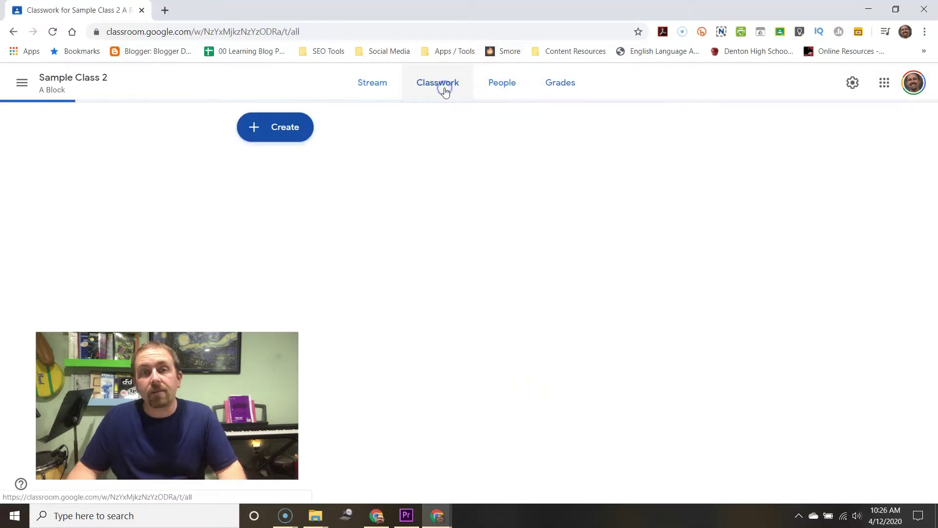
pyautogui.click(283, 126)
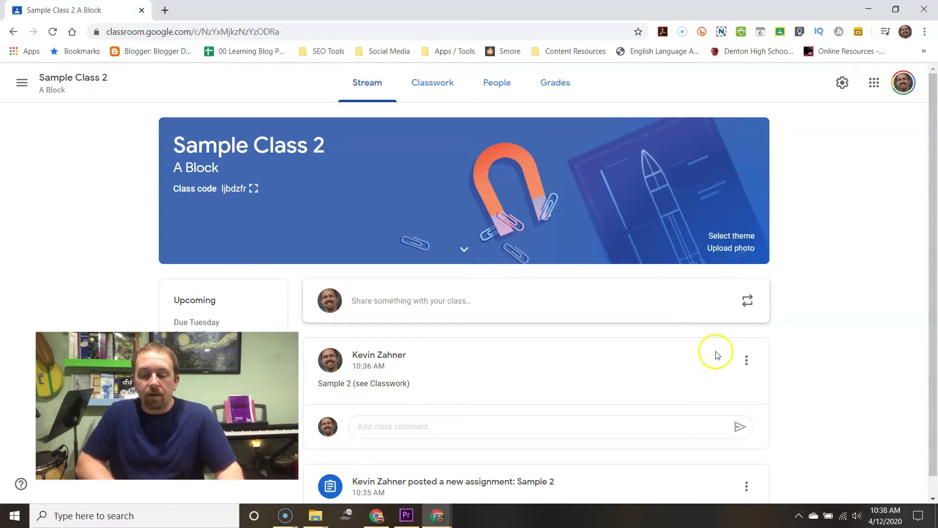
# Edit the "Sample 2 (see Classwork)" announcement, adding "Mon 4-13-20", a blank line and "Unit 1 Assignment" above its text, and save it
pyautogui.click(746, 360)
pyautogui.click(708, 409)
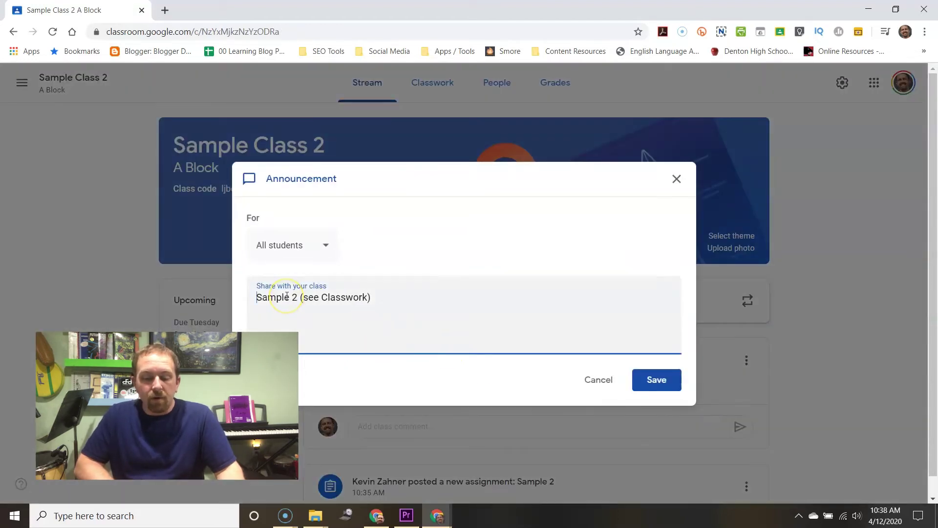
pyautogui.press('Return')
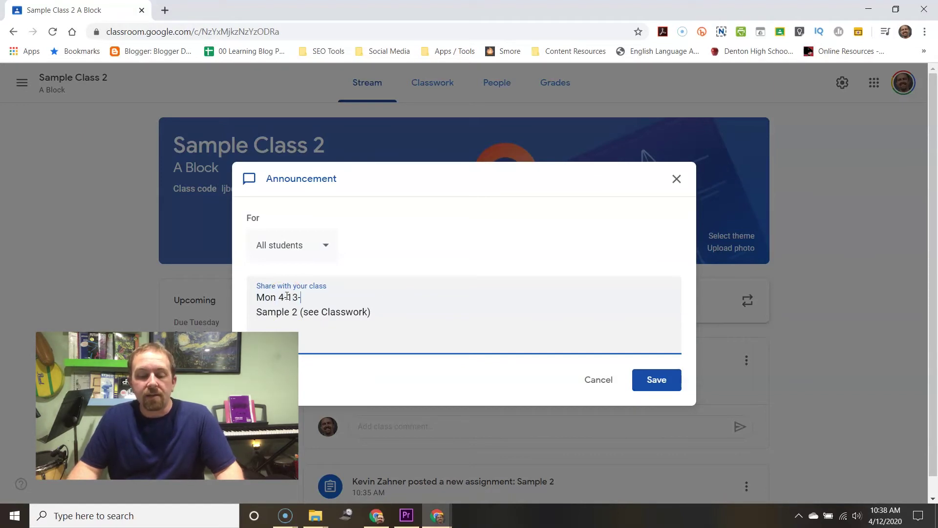
pyautogui.write('Mon 4-13-20')
pyautogui.press('Return')
pyautogui.press('End')
pyautogui.press('Return')
pyautogui.write('Uni')
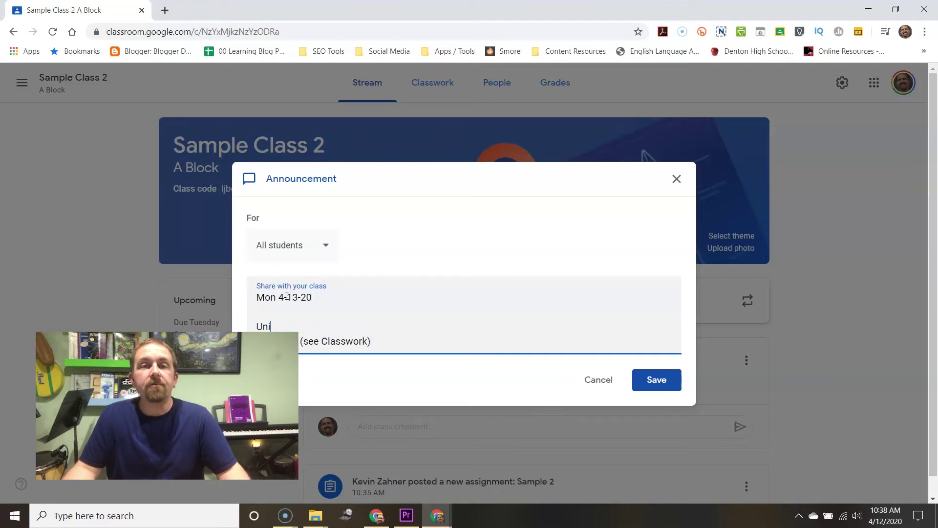
pyautogui.write('t 1 Ass')
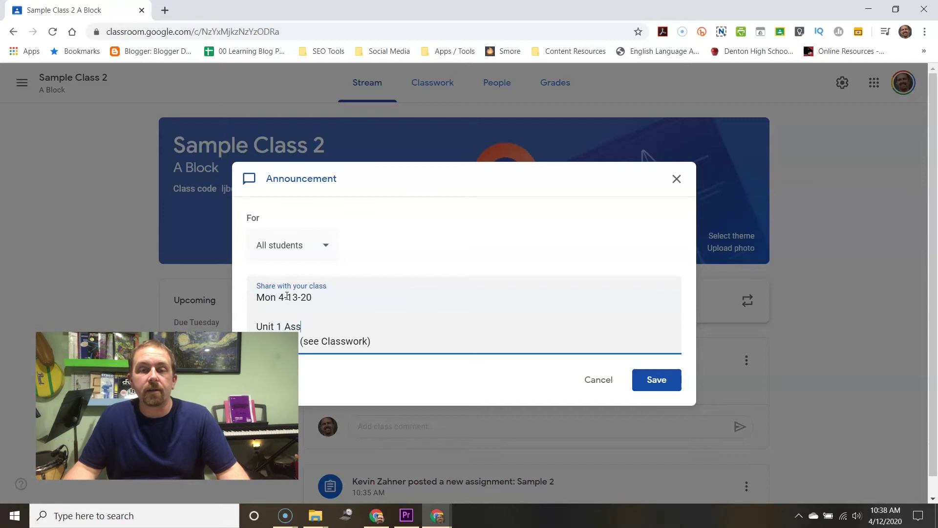
pyautogui.write('ignment')
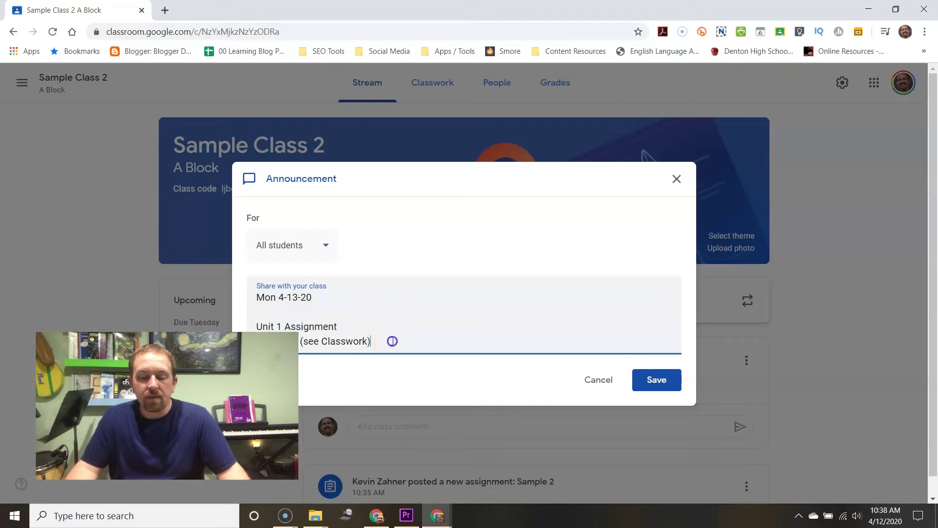
pyautogui.click(637, 375)
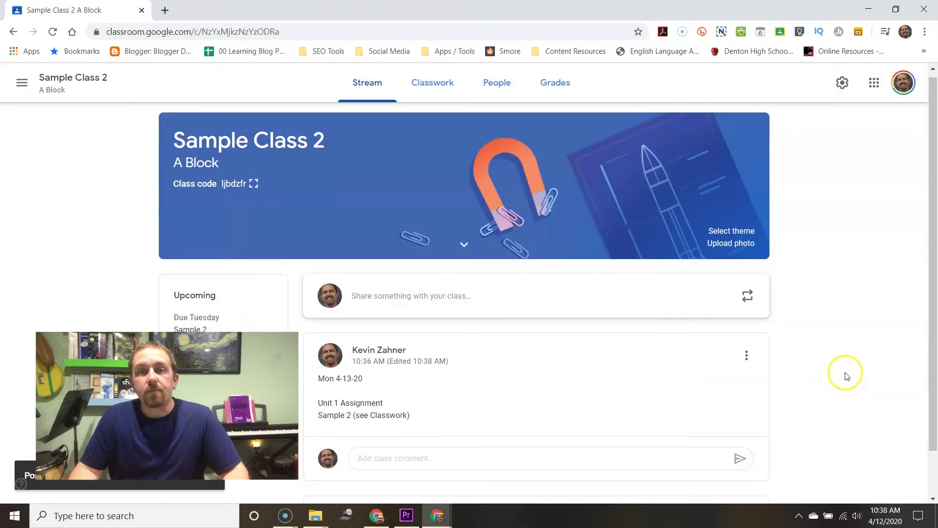
pyautogui.scroll(-1, 844, 373)
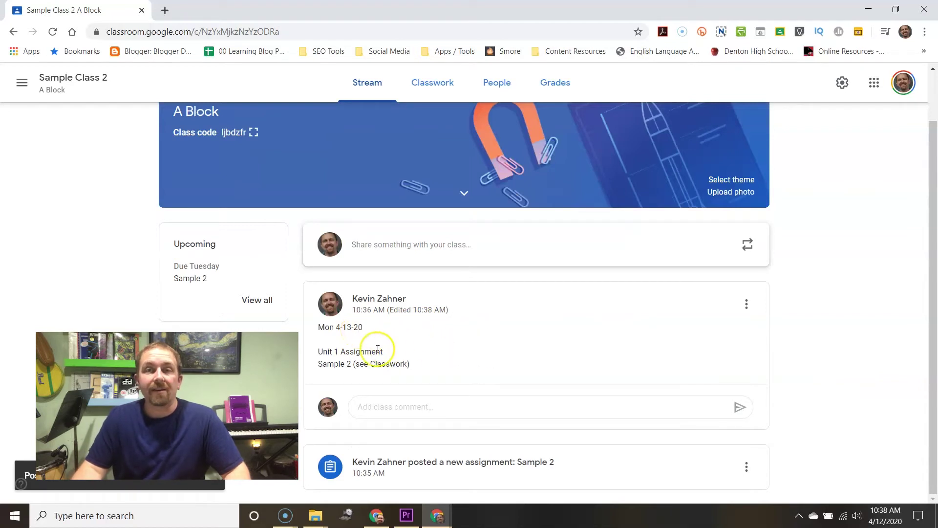
# In the class settings, set the overall grade calculation to Total points and turn on showing the overall grade to students
pyautogui.click(432, 82)
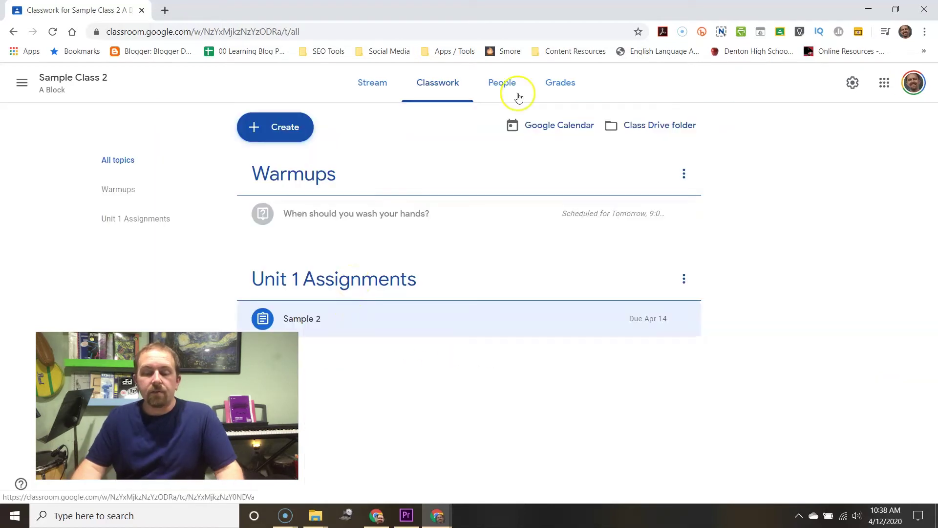
pyautogui.click(558, 83)
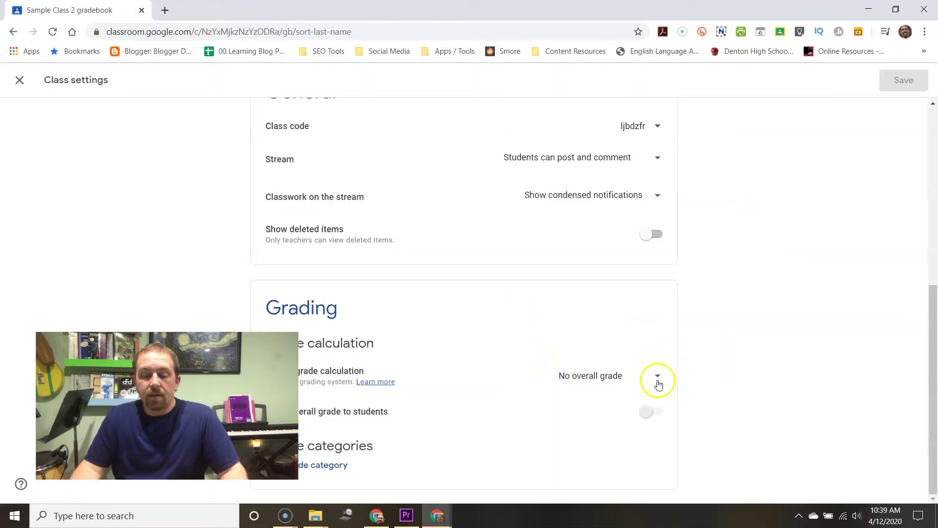
pyautogui.click(657, 376)
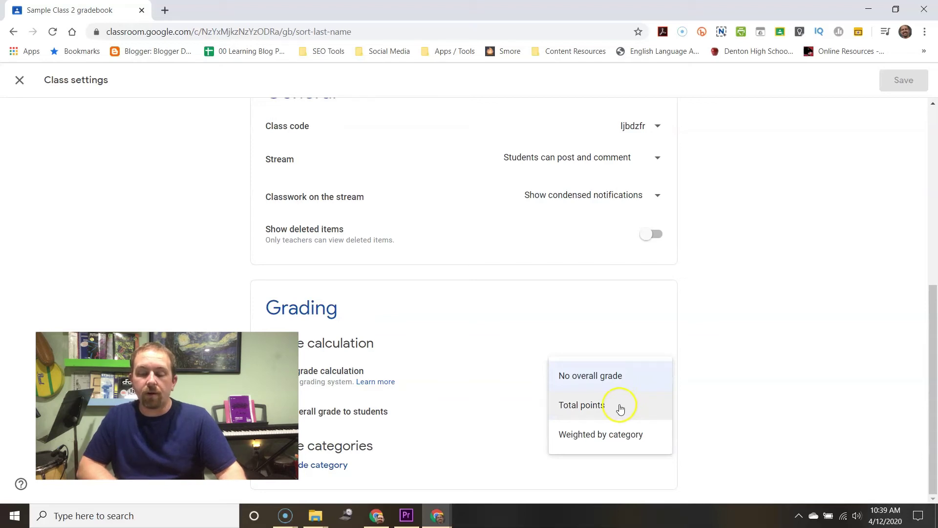
pyautogui.click(619, 408)
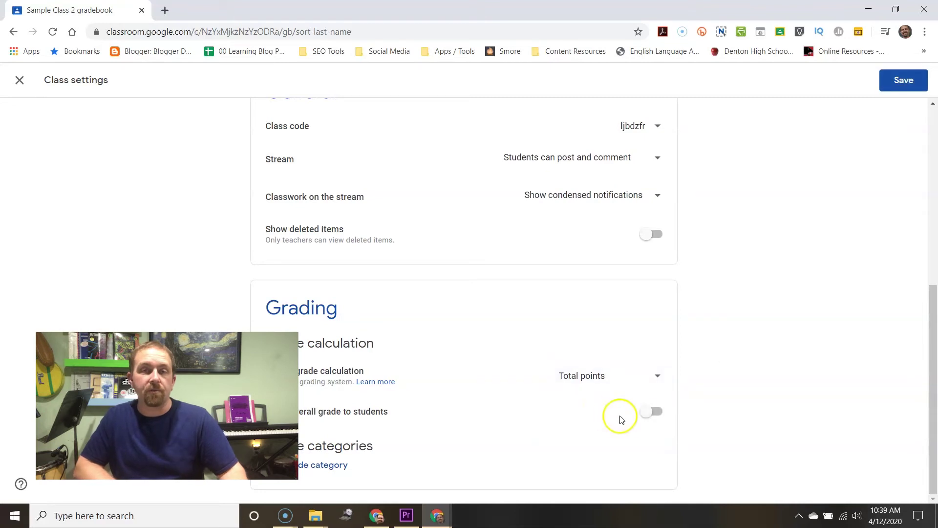
pyautogui.click(652, 412)
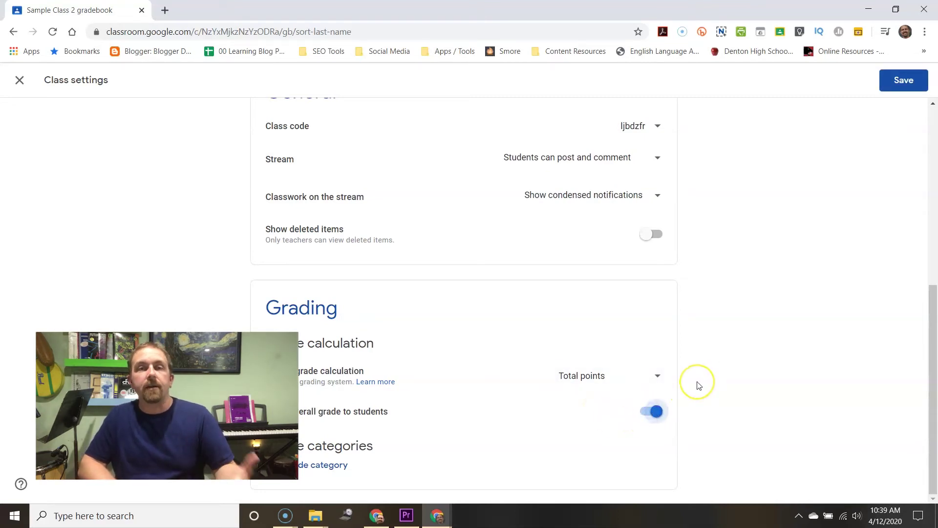
# Add a grade category named "Warmups" to the class's grading settings
pyautogui.click(321, 466)
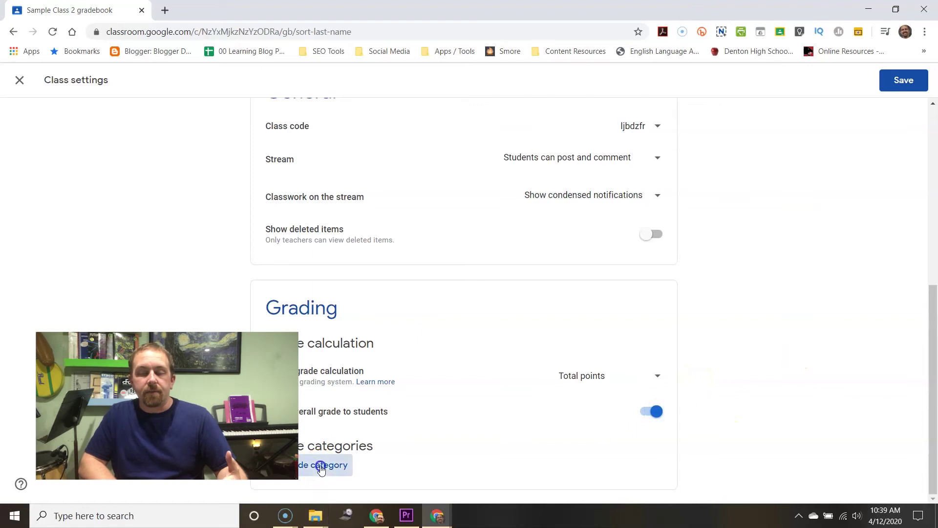
pyautogui.scroll(-1, 502, 382)
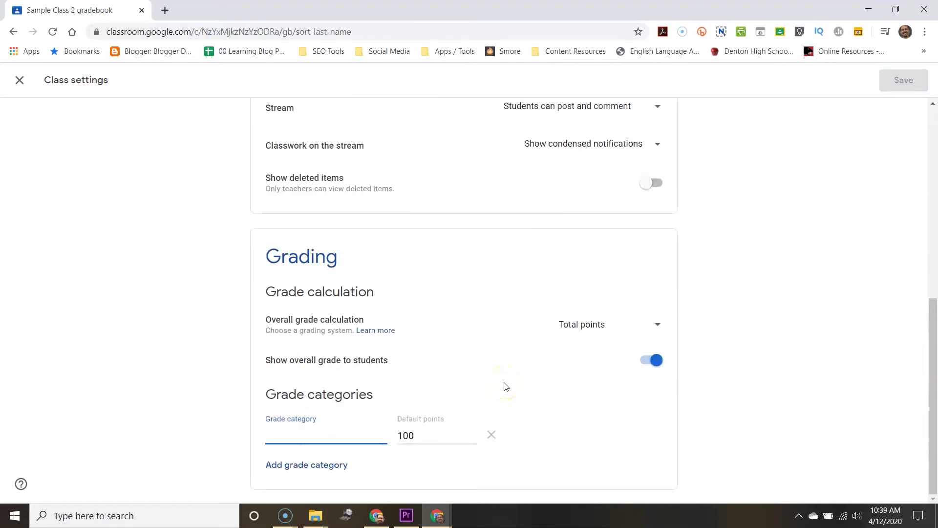
pyautogui.write('Warmups')
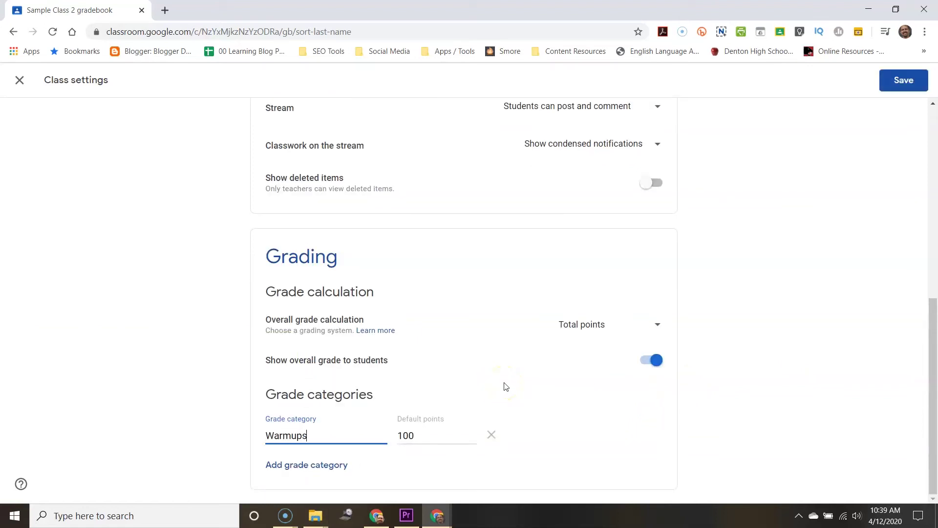
# Set the default points of the "Warmups" grade category to 5
pyautogui.click(413, 435)
pyautogui.moveTo(413, 435); pyautogui.dragTo(383, 435)
pyautogui.write('5')
pyautogui.click(621, 443)
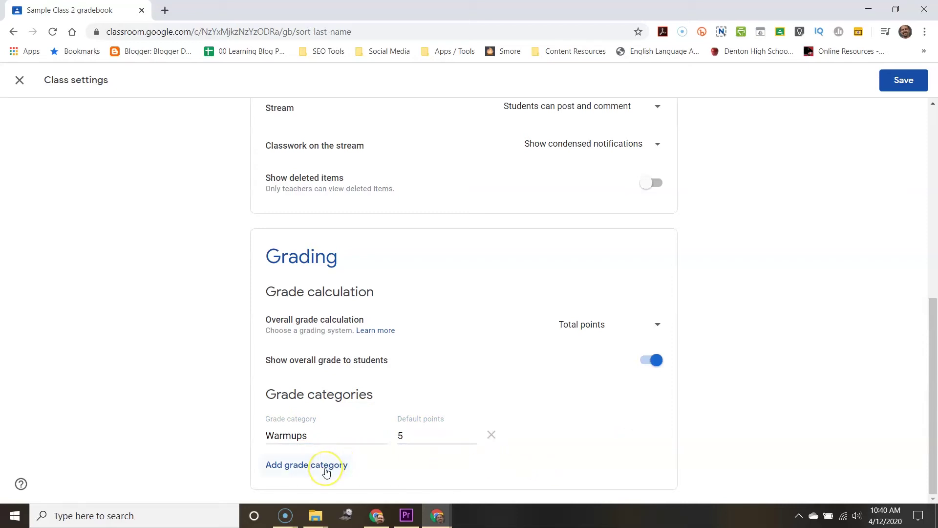
# Add a second grade category named "Unit Assignments" with 10 default points and save the class settings
pyautogui.click(327, 472)
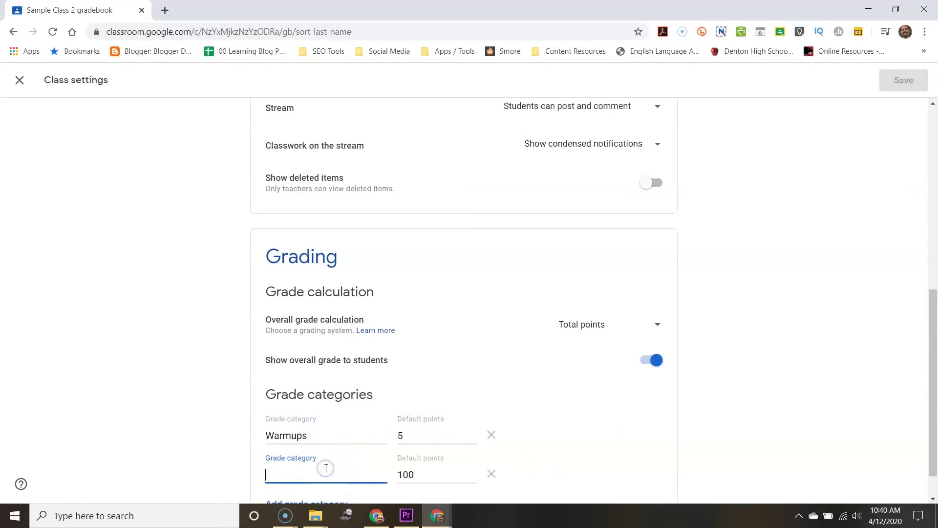
pyautogui.write('Unit Assignments')
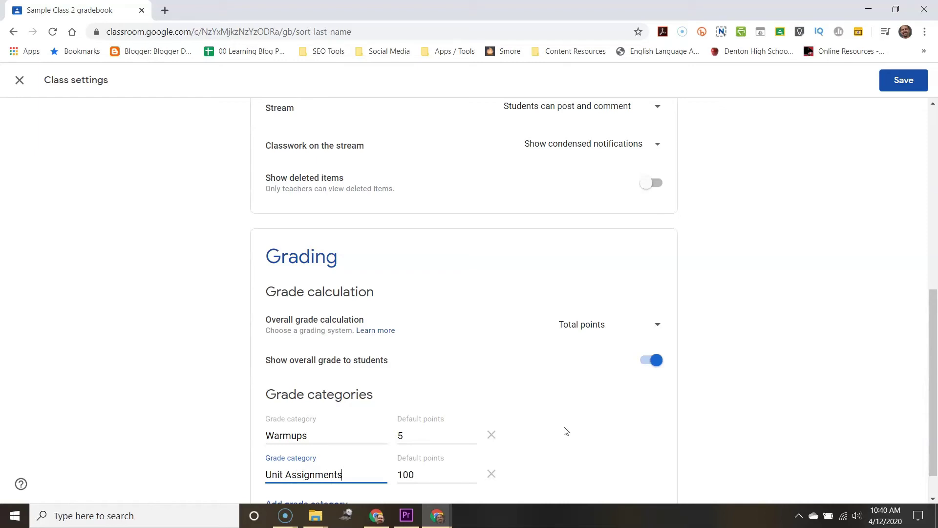
pyautogui.moveTo(416, 474); pyautogui.dragTo(403, 474)
pyautogui.write('1')
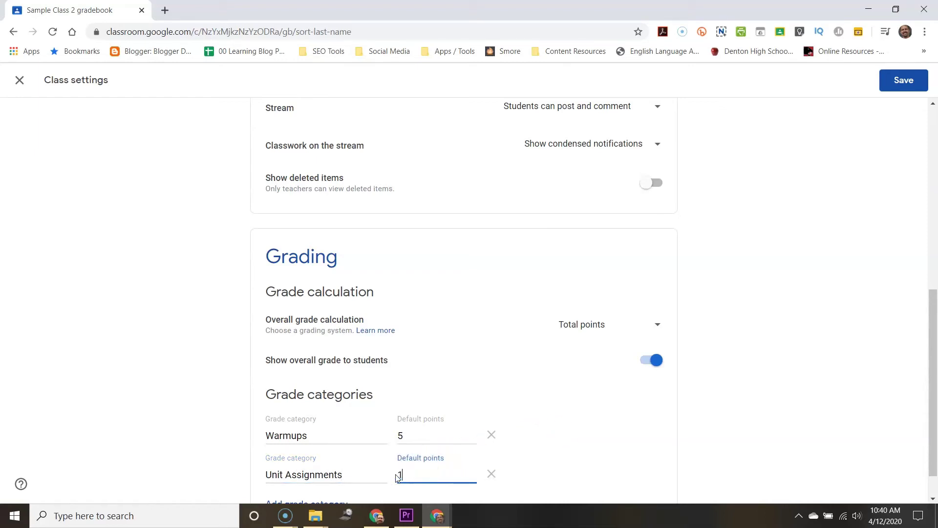
pyautogui.scroll(-1, 900, 122)
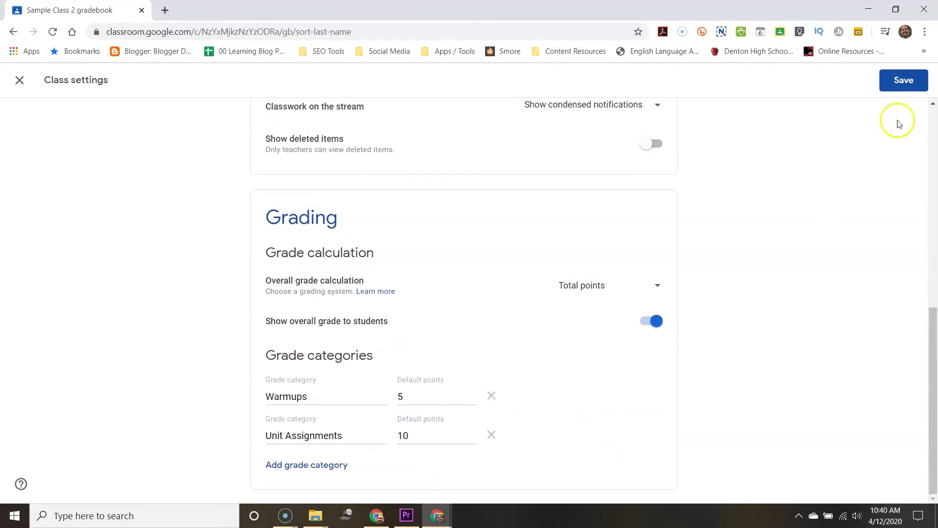
pyautogui.click(906, 80)
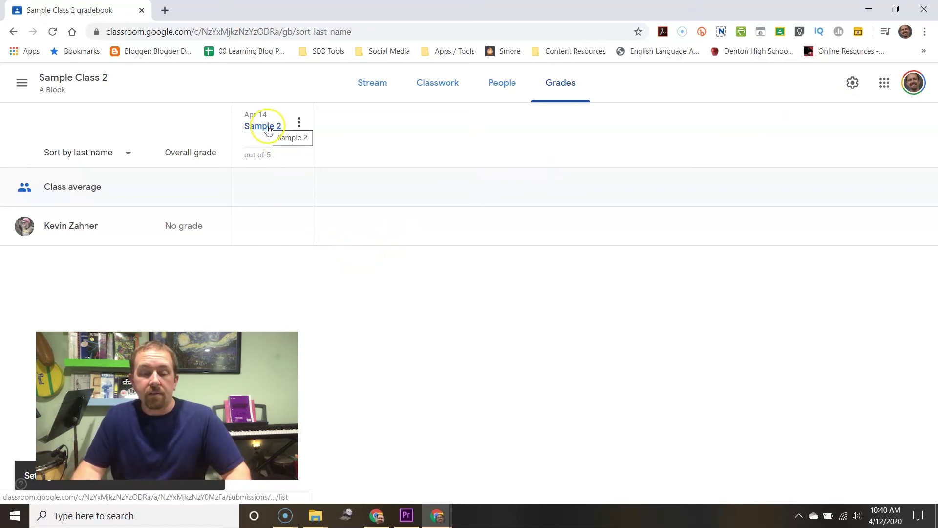
# Check the options for the Sample 2 assignment in the gradebook and open its student work page
pyautogui.click(299, 124)
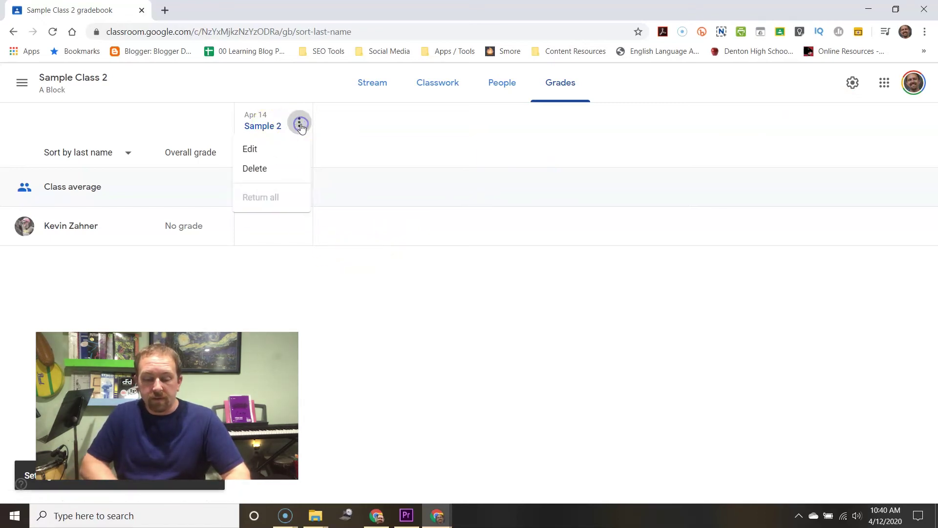
pyautogui.click(300, 125)
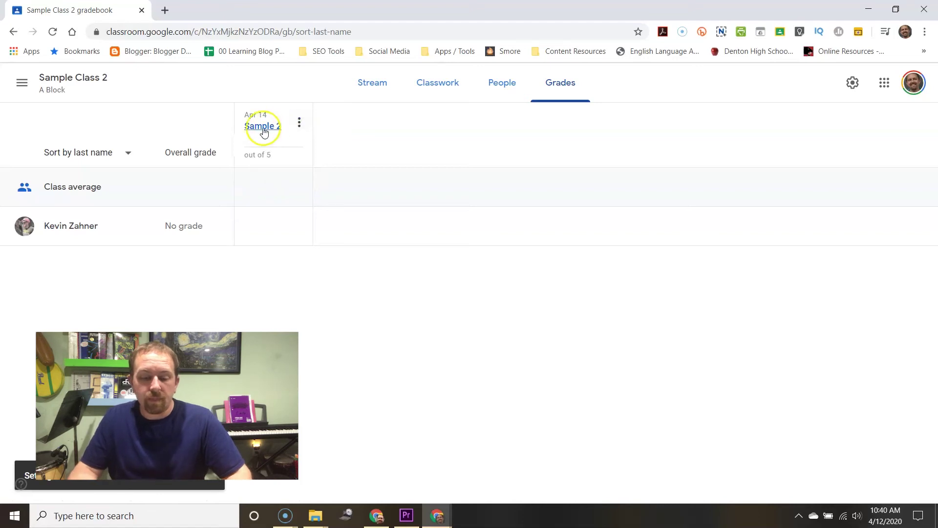
pyautogui.click(260, 127)
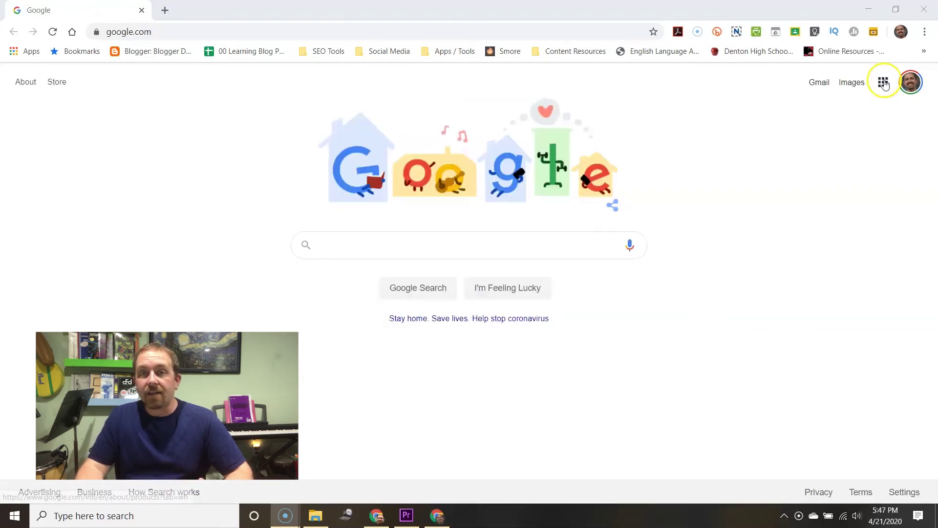
# Switch to Google Drive and open the Sample 2 folder in Sample Class 2 A Block inside the Classroom folder
pyautogui.click(882, 82)
pyautogui.click(754, 145)
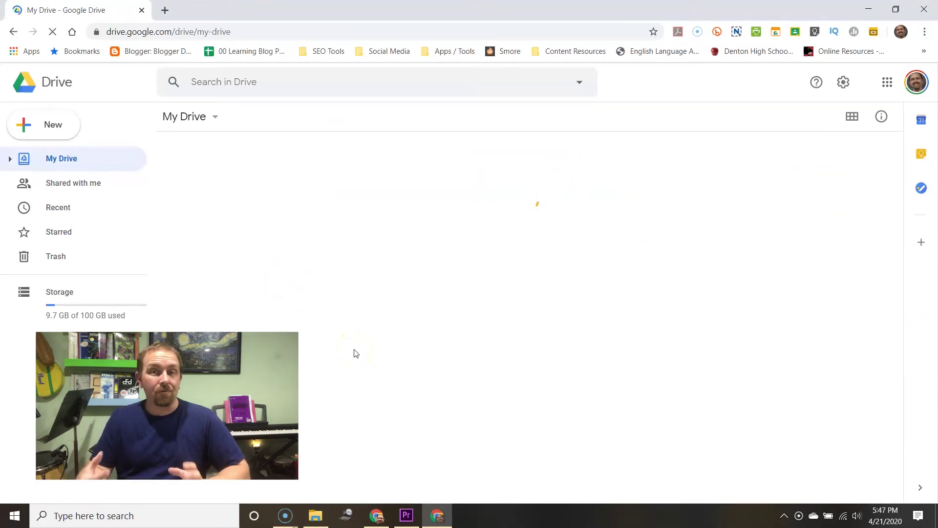
pyautogui.scroll(-2, 335, 266)
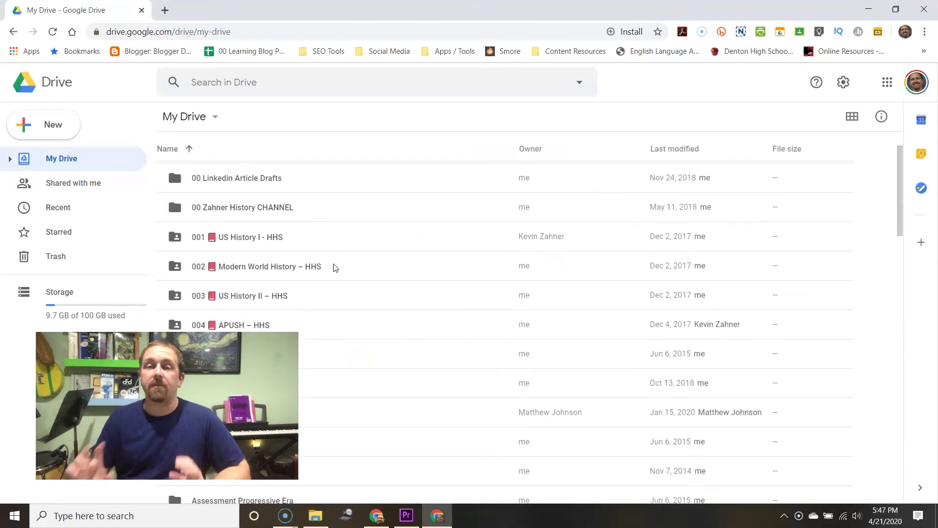
pyautogui.scroll(-7, 334, 267)
pyautogui.doubleClick(206, 221)
pyautogui.doubleClick(206, 220)
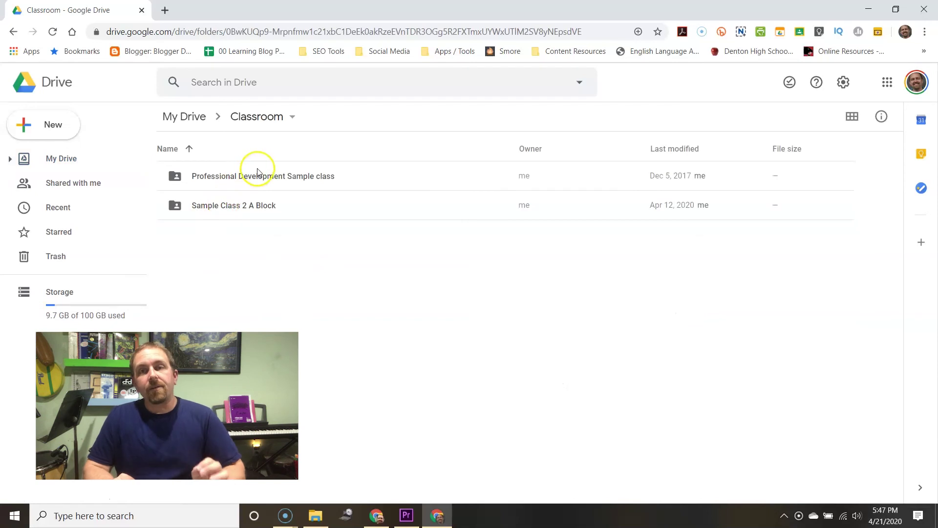
pyautogui.doubleClick(235, 206)
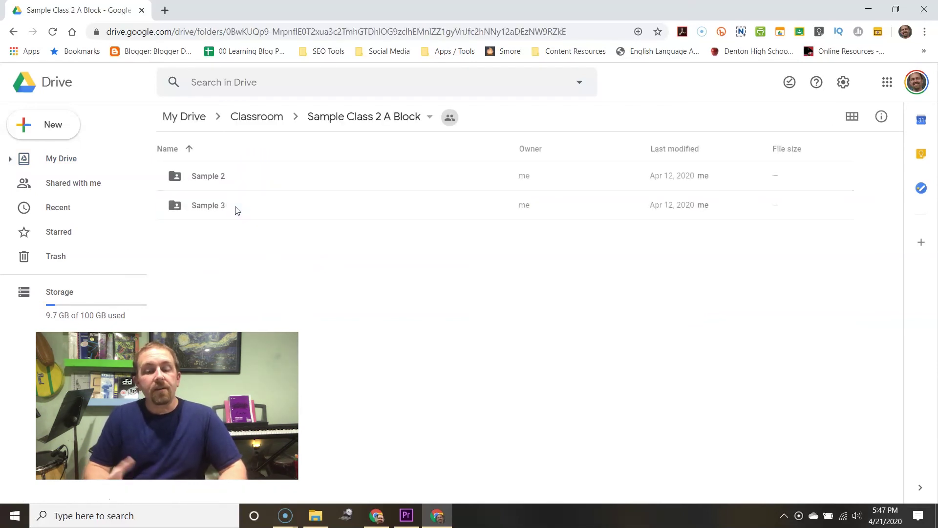
pyautogui.doubleClick(217, 175)
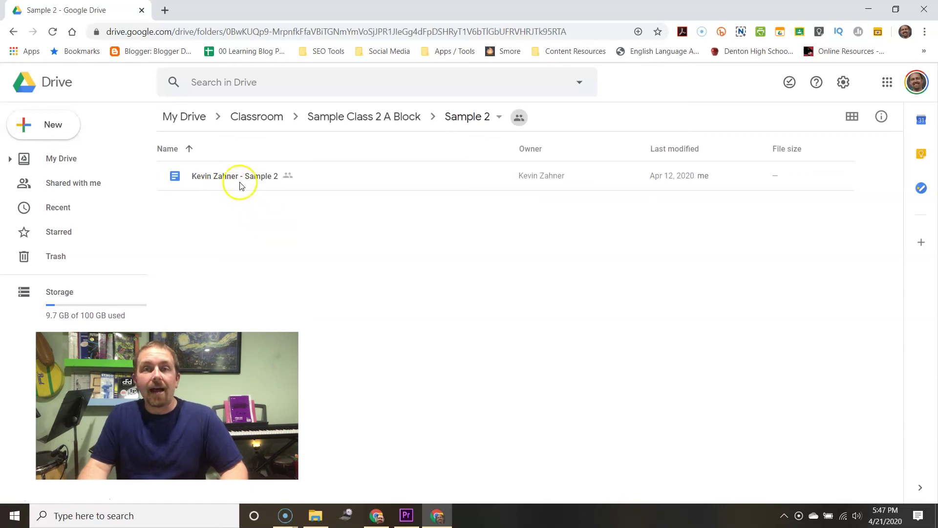
# Open the student's Sample 2 document to read the submitted work, and close it again
pyautogui.click(236, 180)
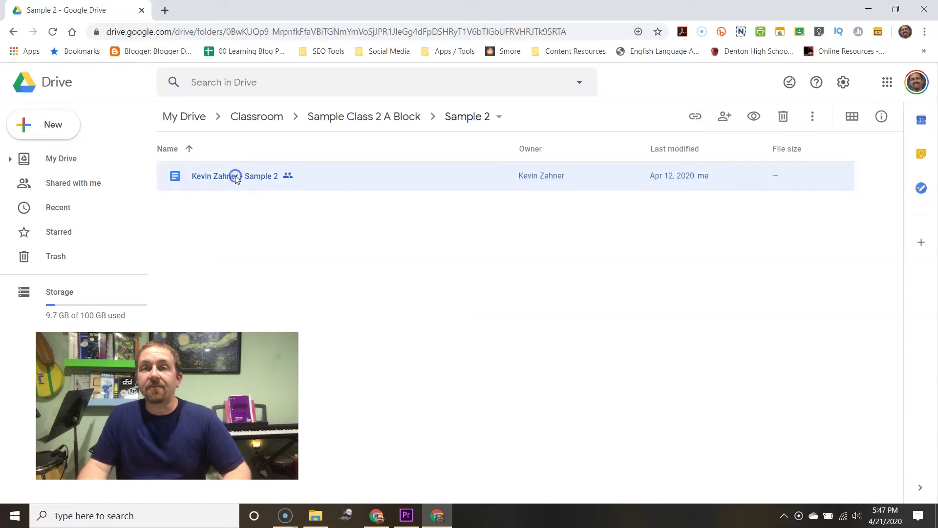
pyautogui.doubleClick(235, 177)
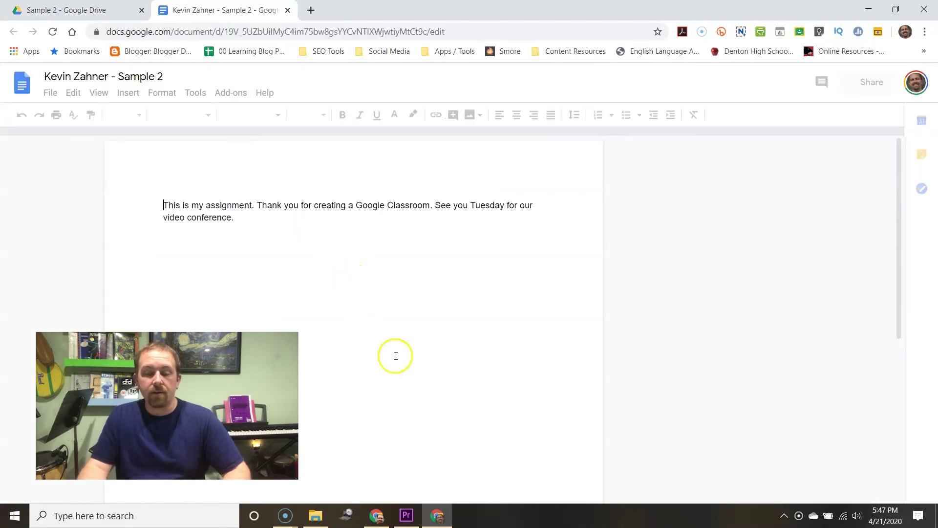
pyautogui.click(287, 10)
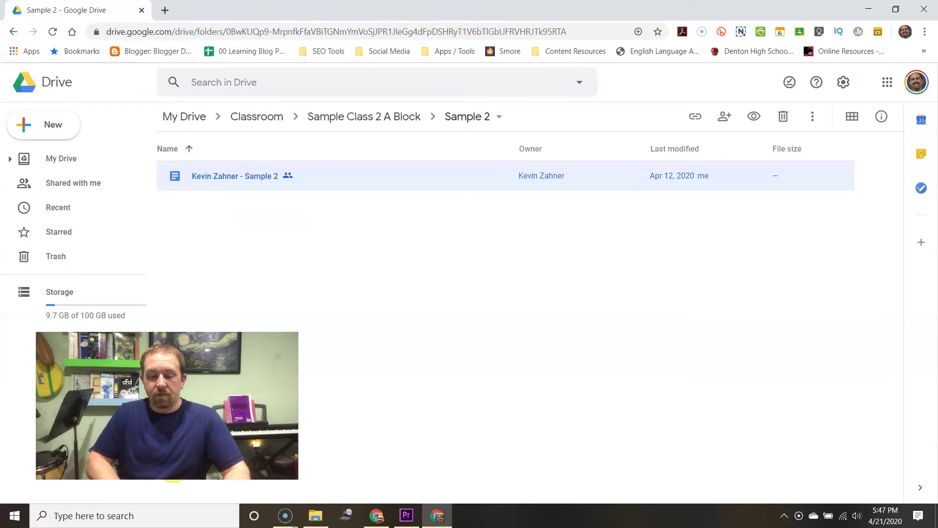
pyautogui.click(16, 513)
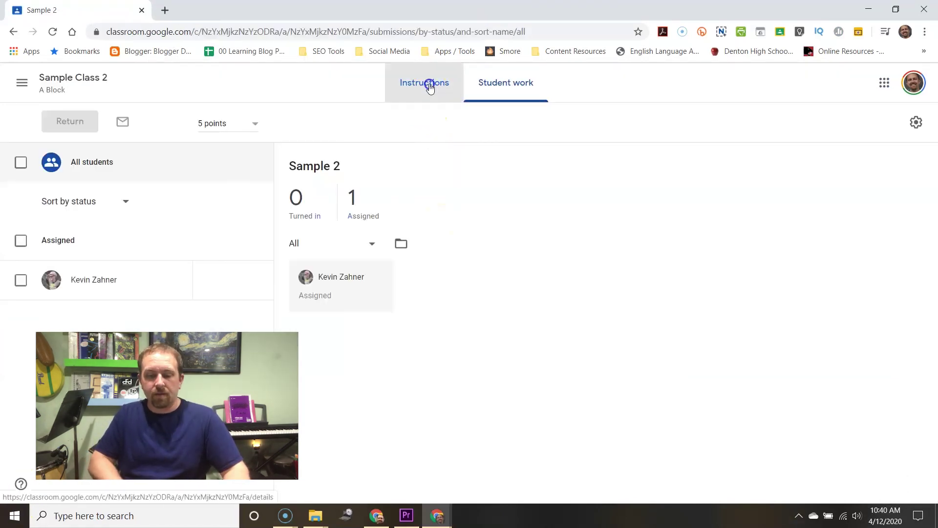
# View the instructions of the Sample 2 assignment in Google Classroom and return to the class stream
pyautogui.click(429, 84)
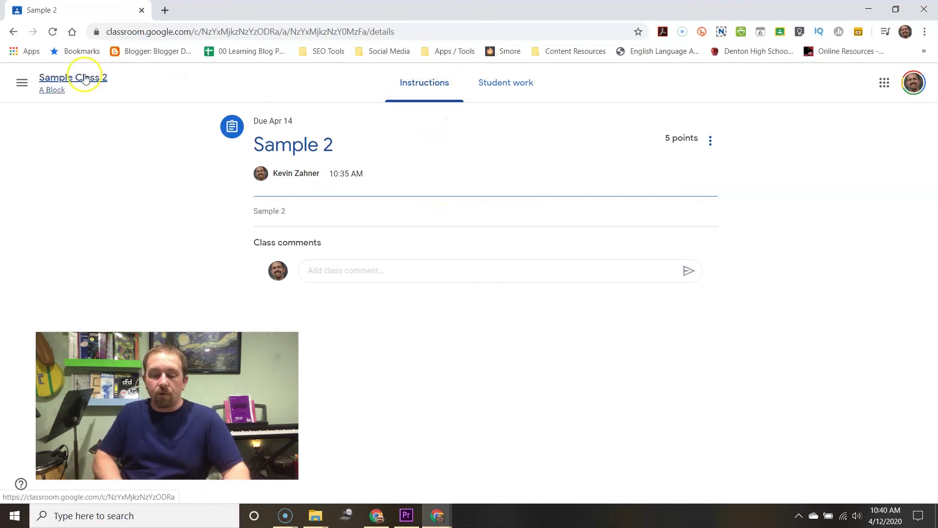
pyautogui.click(81, 77)
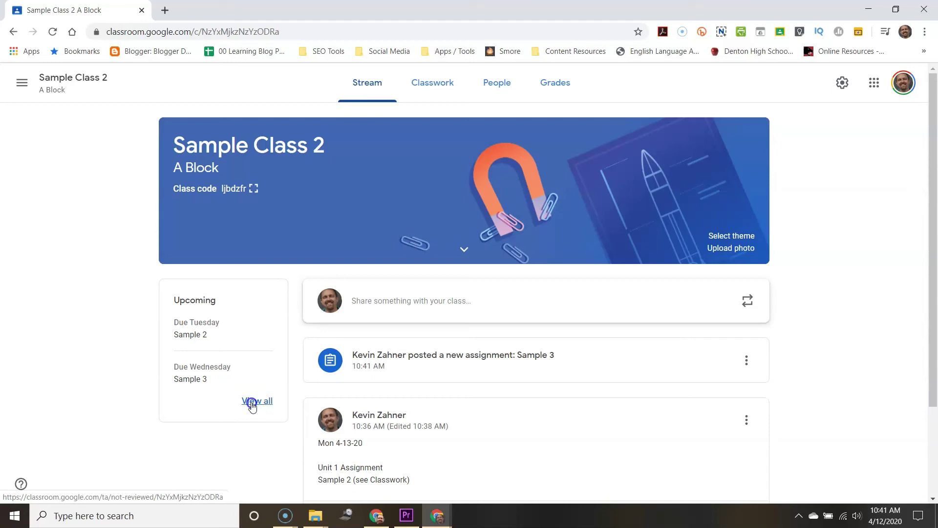
# Open the full list of upcoming work and look through both the to-review and the reviewed assignments
pyautogui.click(251, 404)
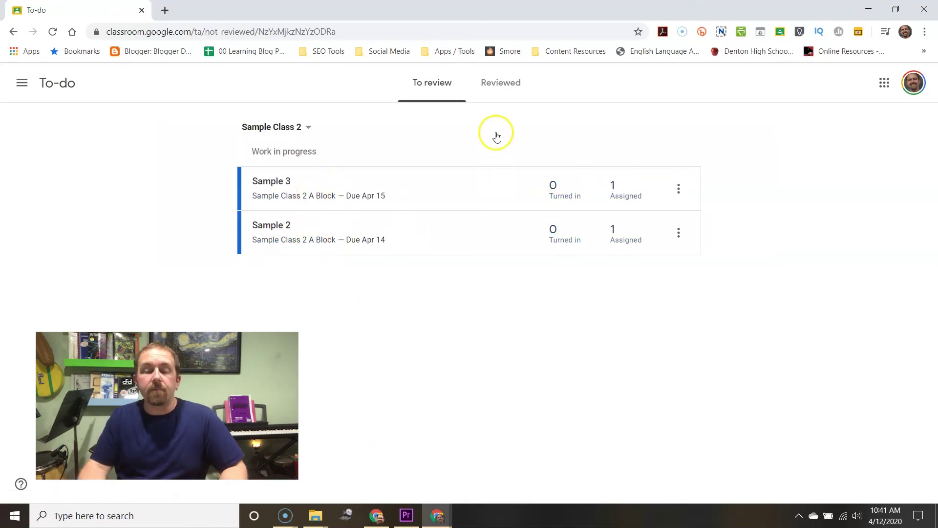
pyautogui.click(502, 77)
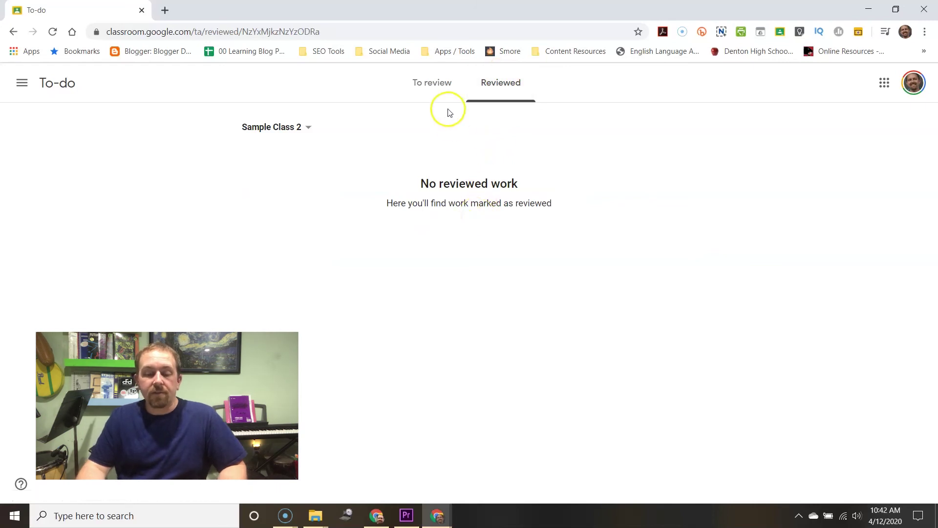
pyautogui.click(444, 93)
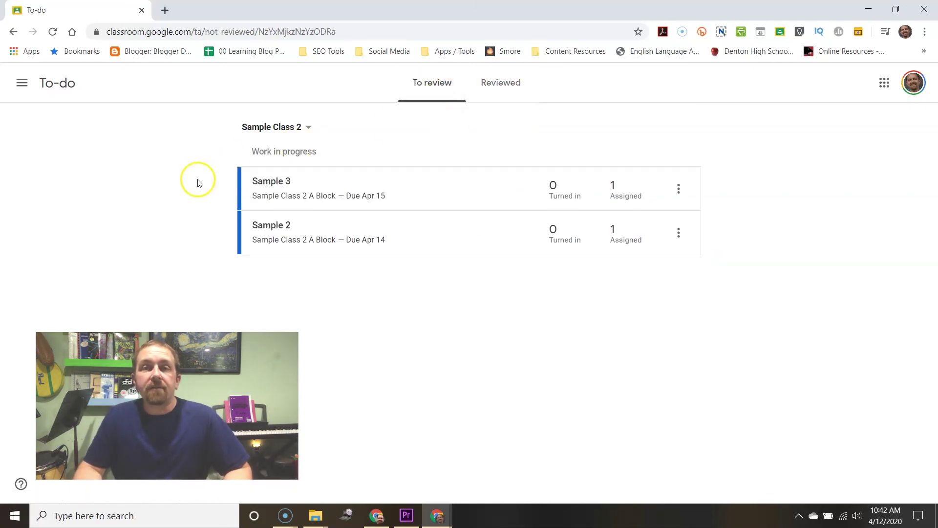
# Open the People page of Sample Class 2, select the student, and examine the group actions and individual student options
pyautogui.click(29, 82)
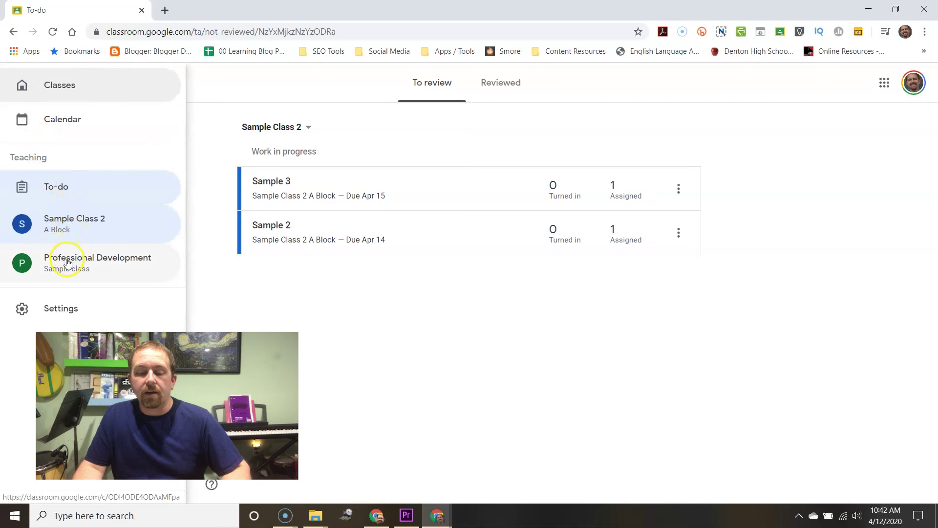
pyautogui.click(69, 230)
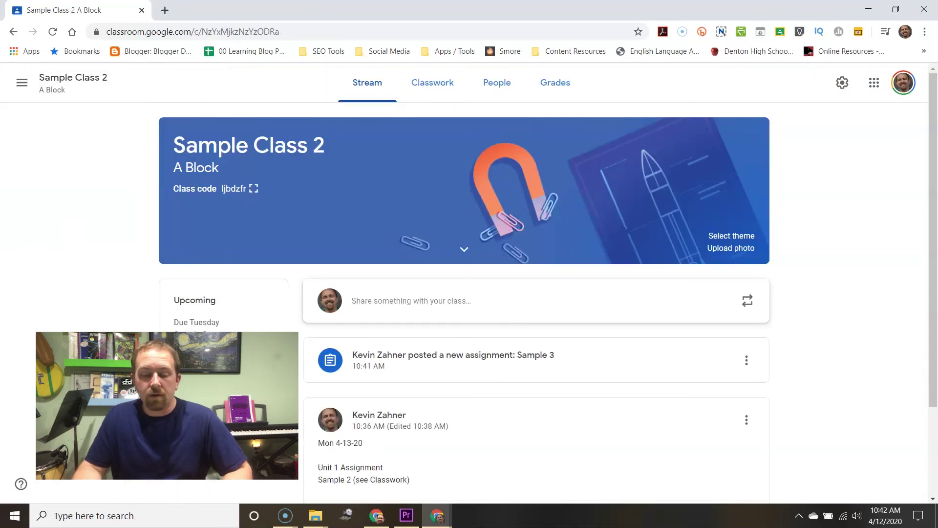
pyautogui.click(501, 86)
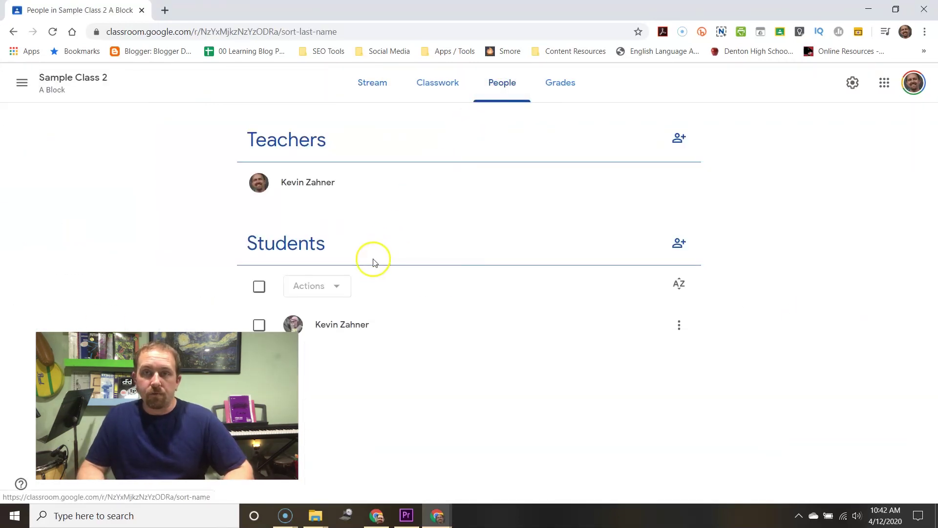
pyautogui.click(260, 327)
pyautogui.click(328, 287)
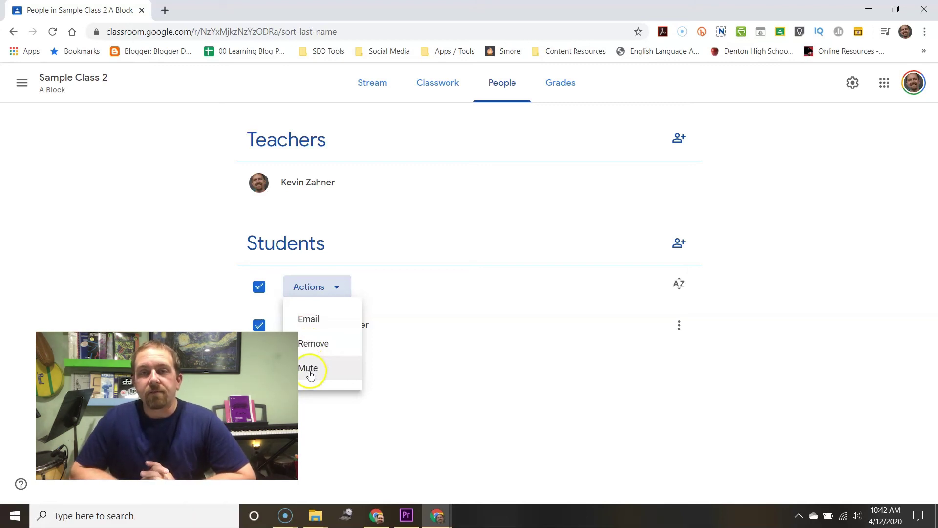
pyautogui.click(458, 383)
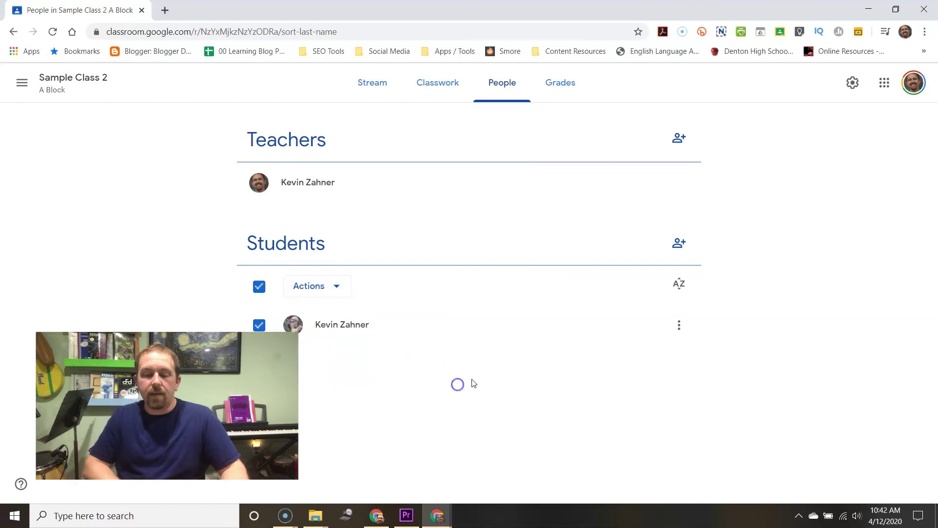
pyautogui.click(679, 325)
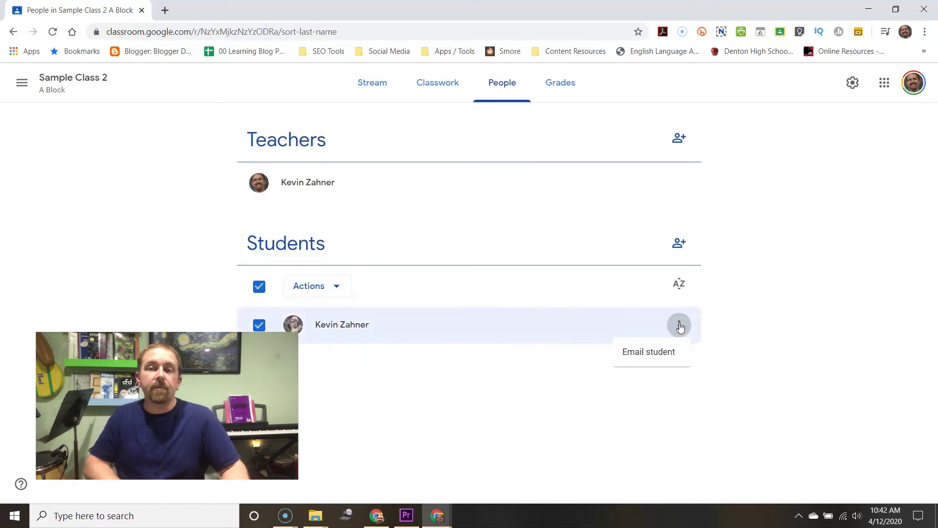
pyautogui.click(528, 389)
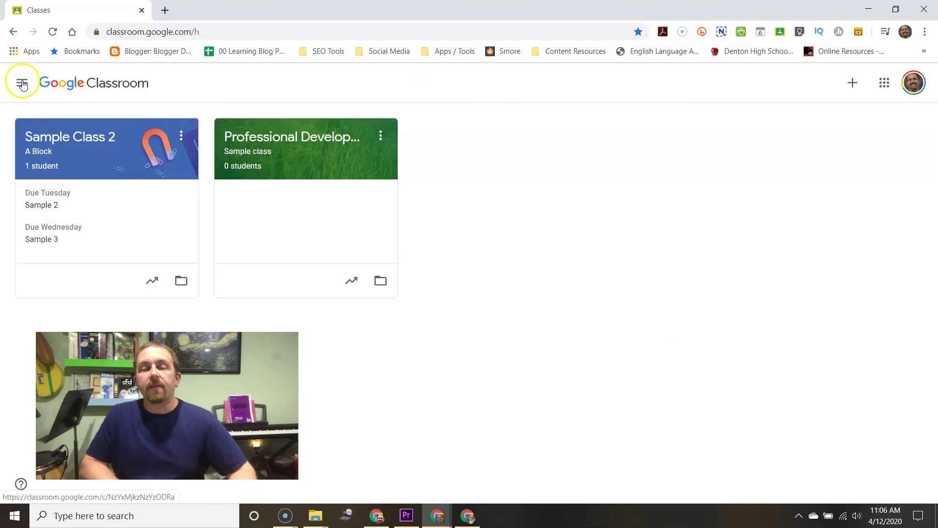
# Open the general Classroom settings and review the email, comment and classes-you-teach notification options
pyautogui.click(22, 82)
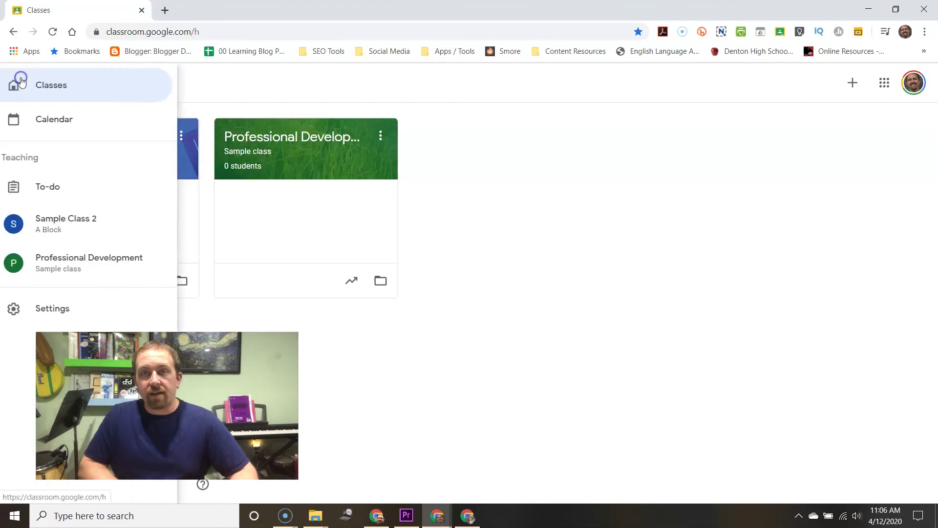
pyautogui.click(45, 312)
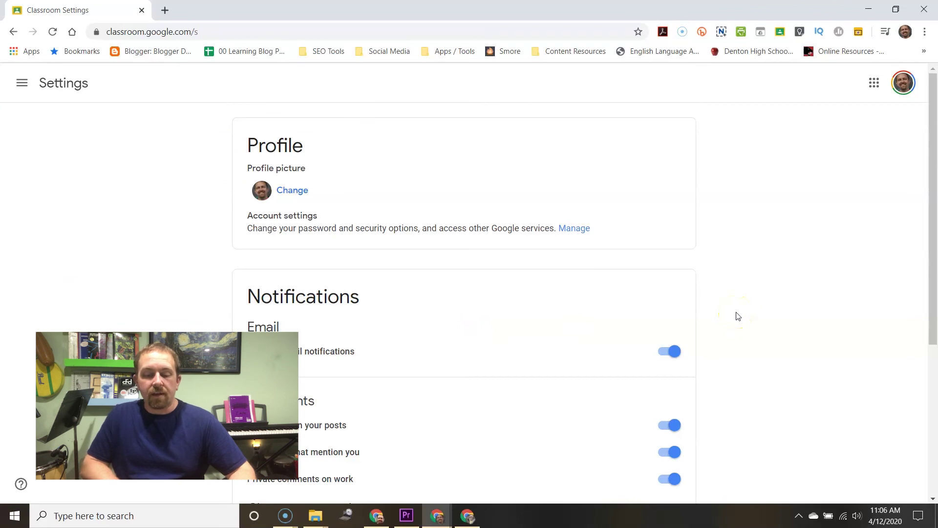
pyautogui.scroll(-3, 738, 316)
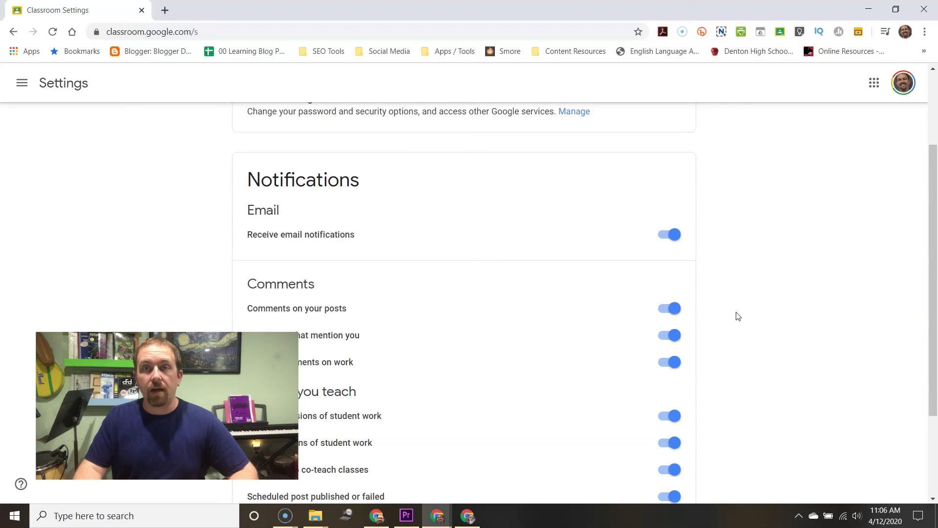
pyautogui.scroll(-1, 737, 315)
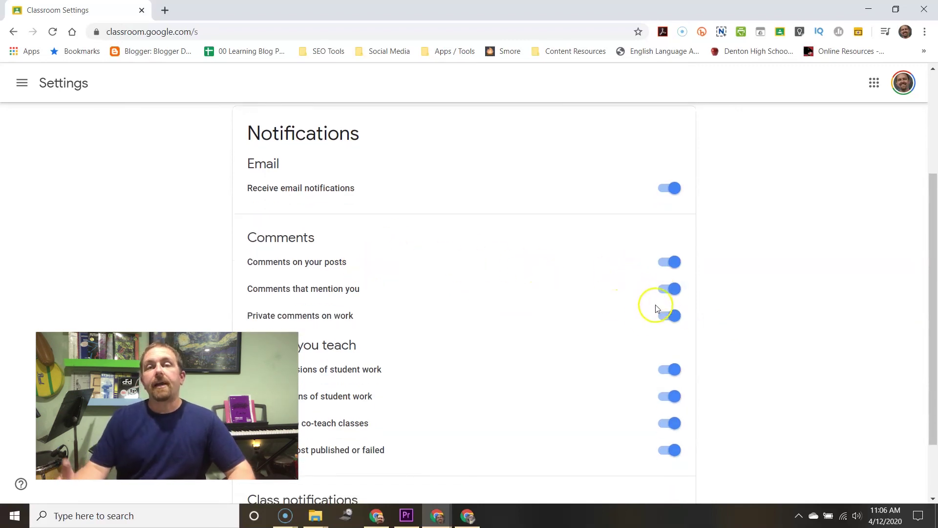
pyautogui.scroll(-2, 645, 318)
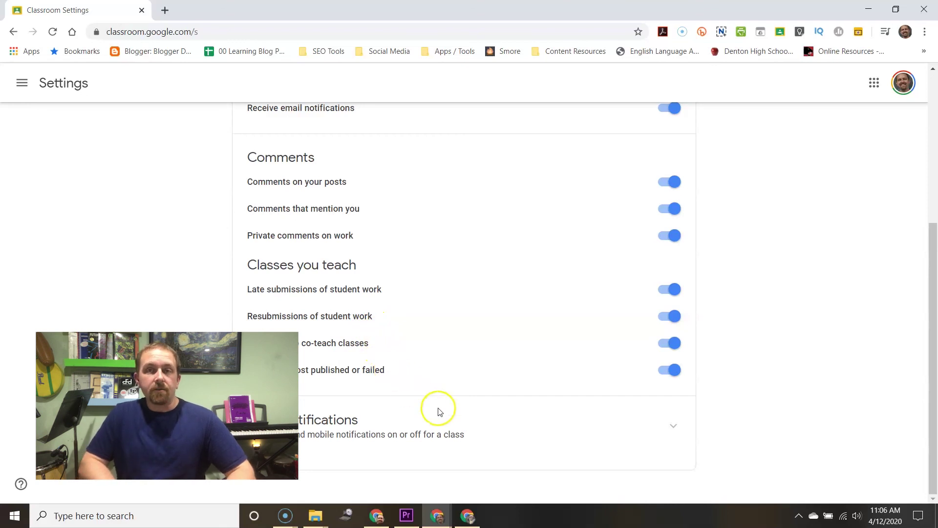
# Expand the class notifications section and review the notification settings of each class
pyautogui.click(532, 438)
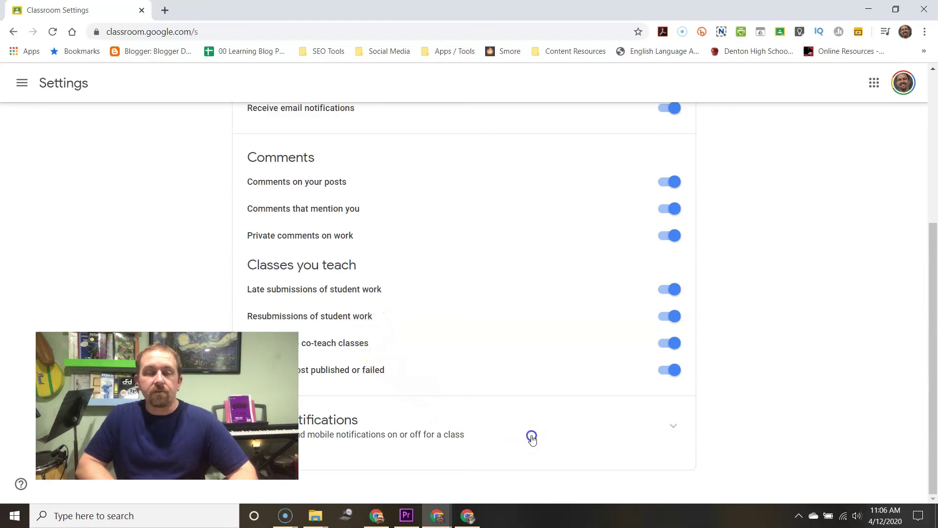
pyautogui.click(531, 437)
pyautogui.scroll(-1, 794, 405)
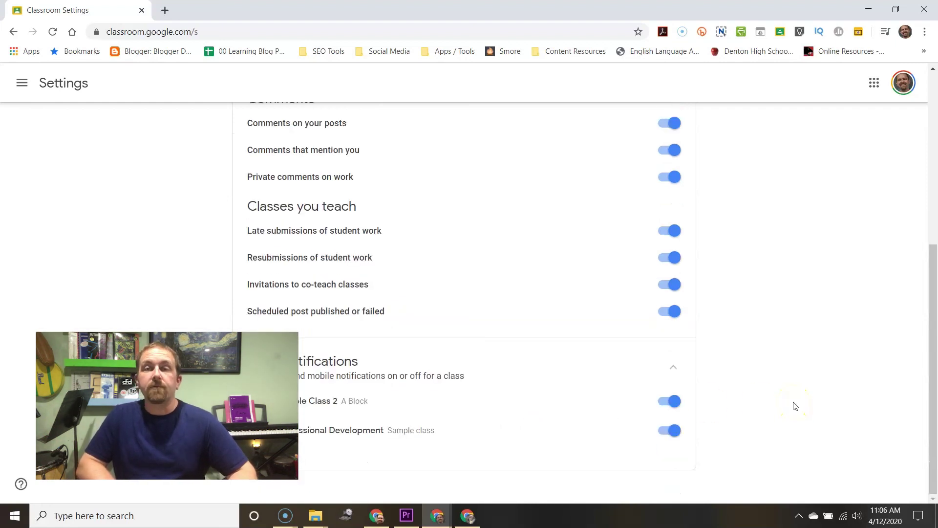
pyautogui.scroll(5, 794, 405)
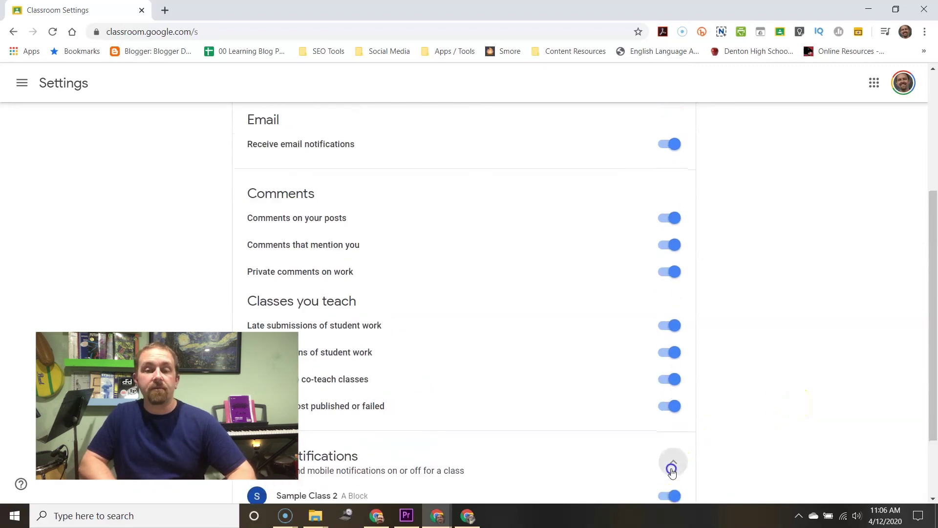
pyautogui.click(795, 358)
pyautogui.scroll(1, 804, 354)
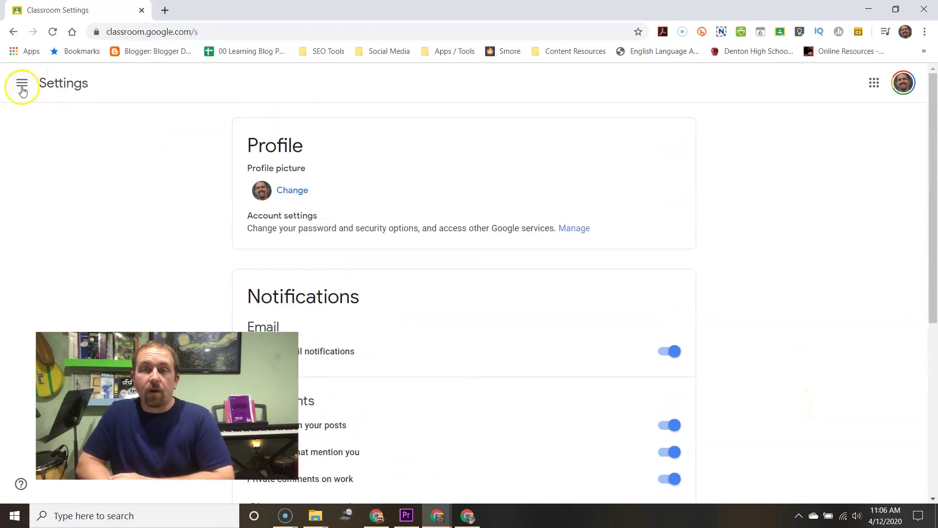
pyautogui.click(22, 84)
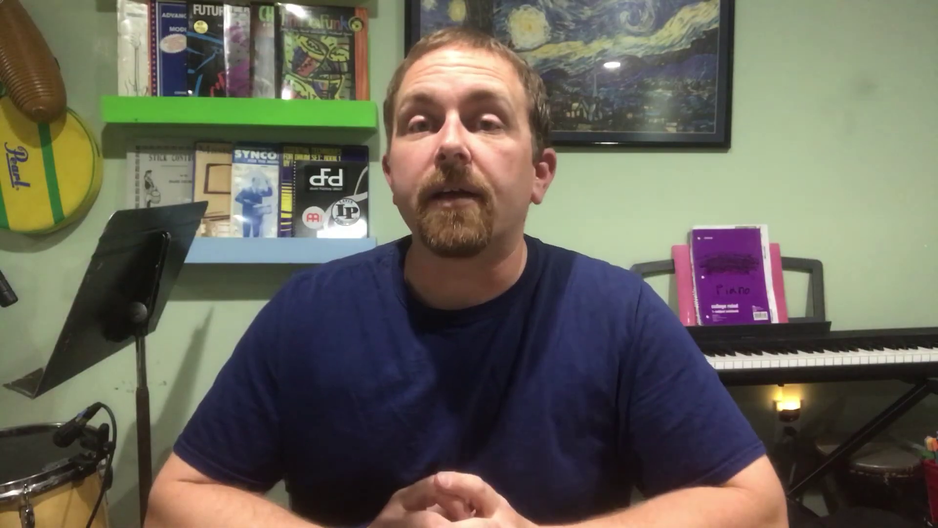